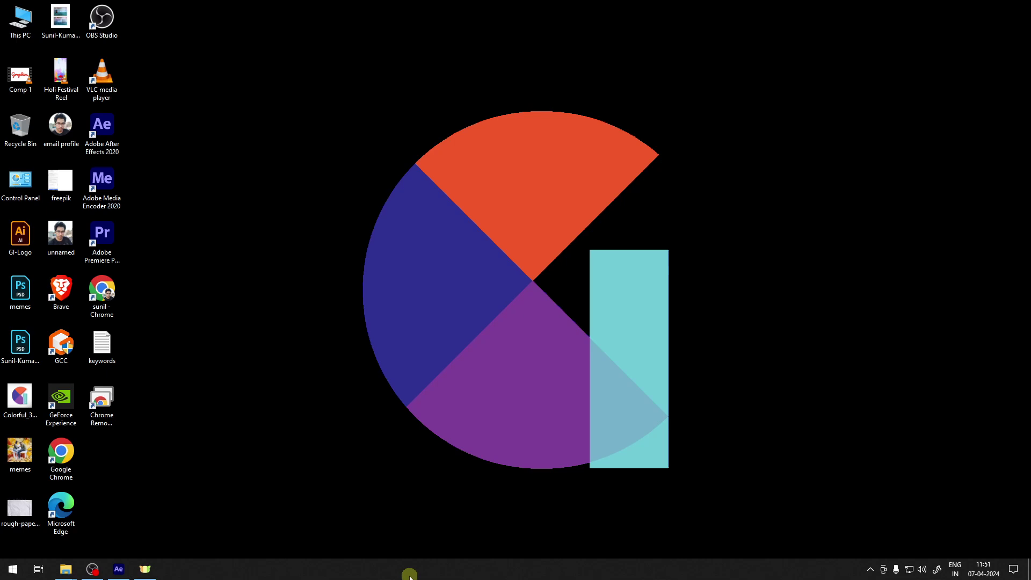
Switch to After Effects and create a new composition 2000 px wide and 2000 px high
left_click(121, 574)
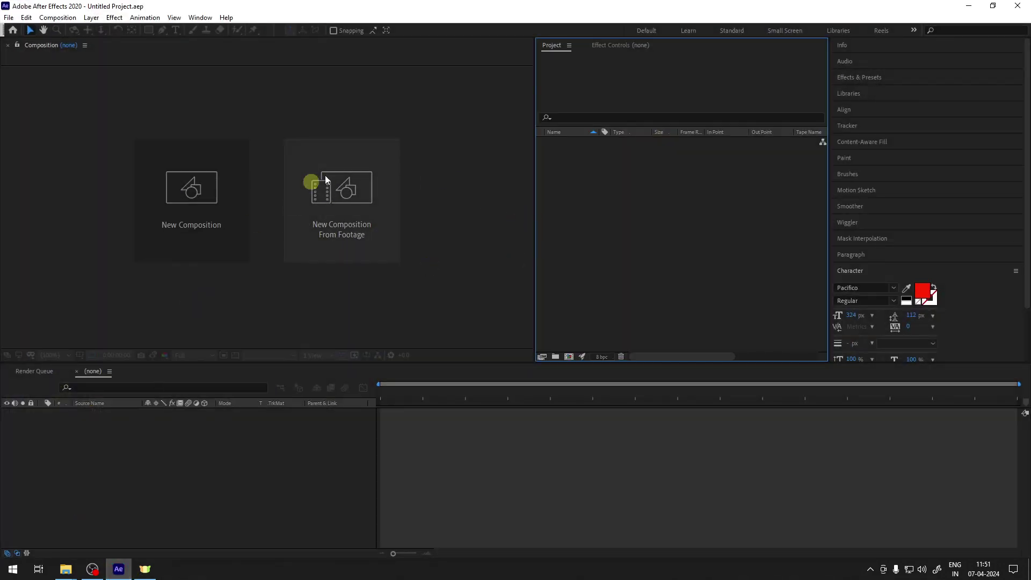
left_click(215, 202)
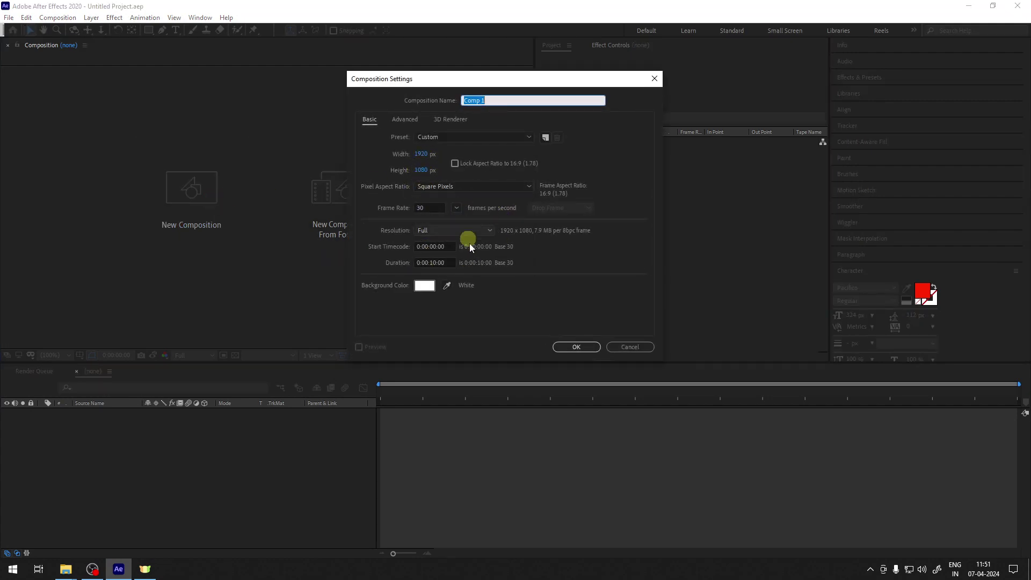
left_click(422, 154)
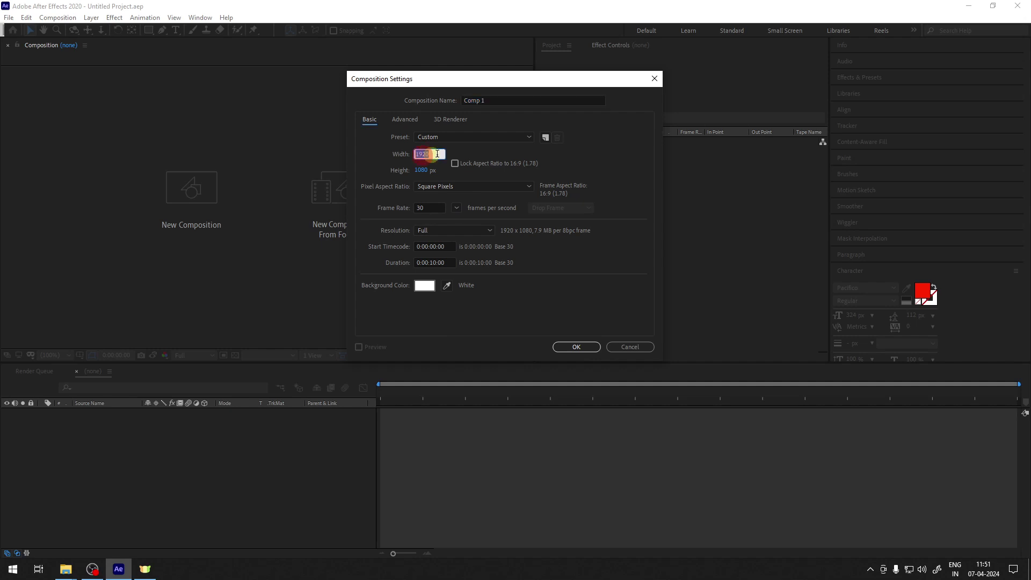
type("1080")
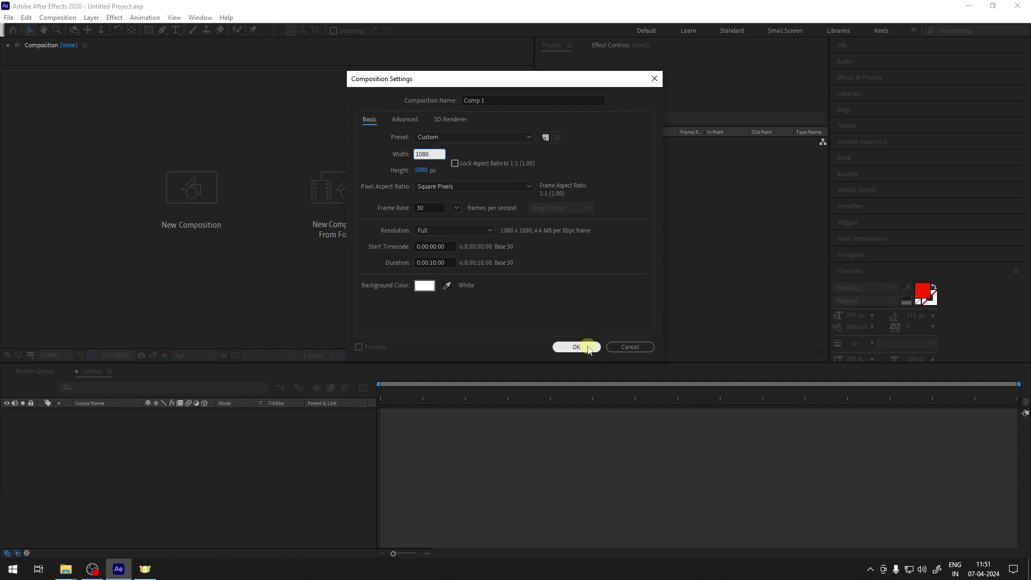
left_click_drag(430, 150, 409, 155)
type("2000")
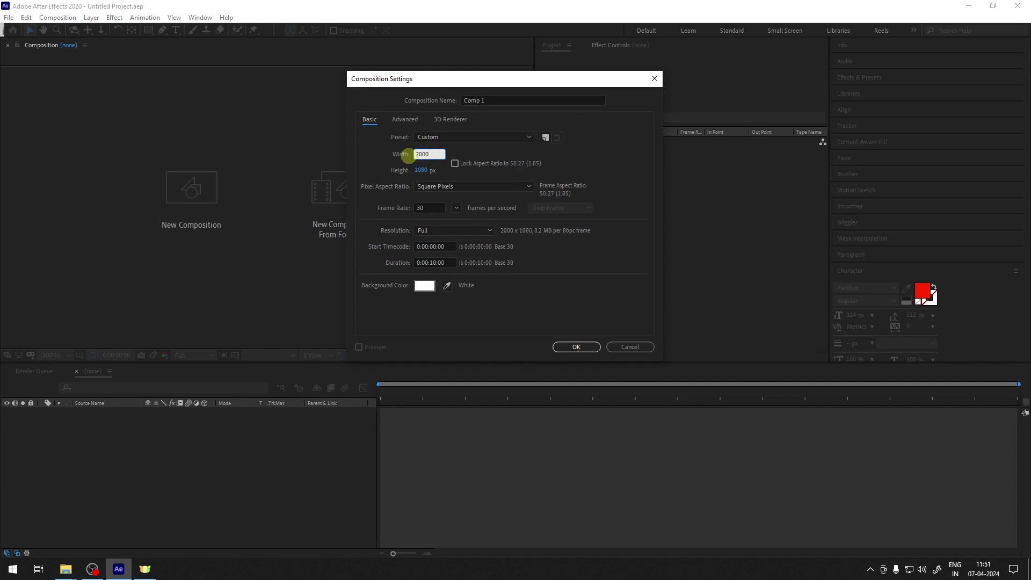
type("2000")
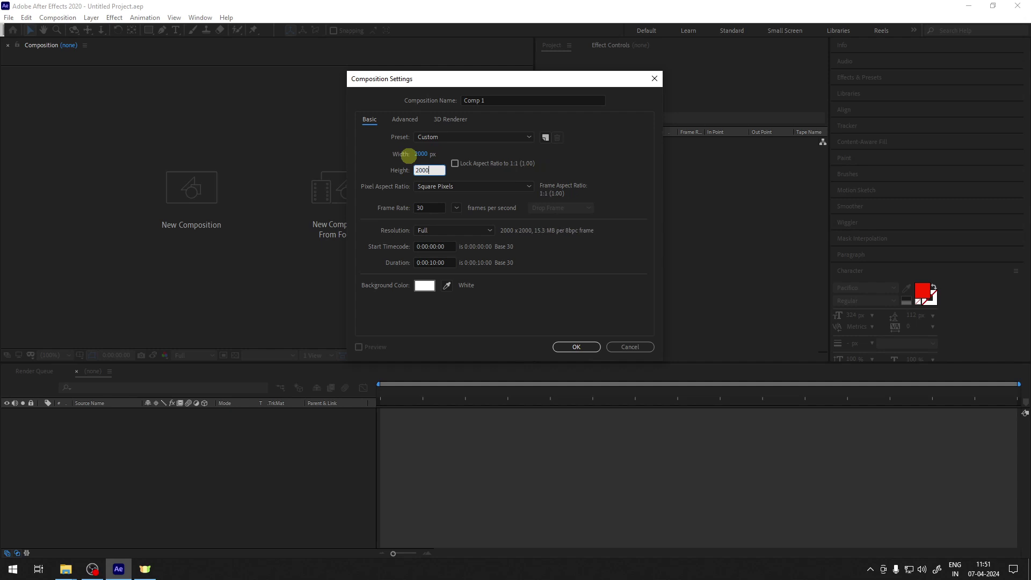
key("Return")
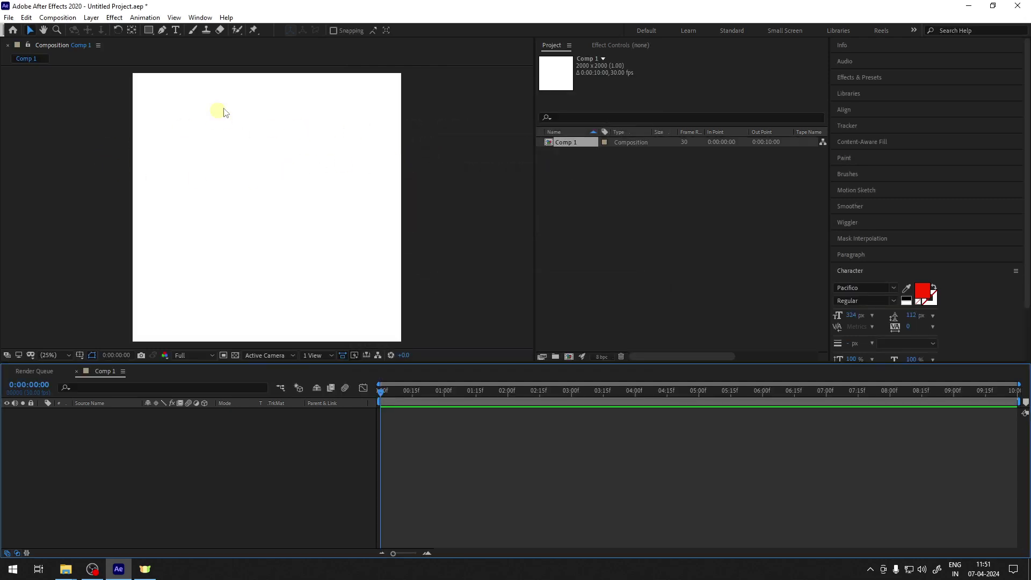
Import 9267, placeholder and travelling from the Downloads folder into the project as footage
left_click(223, 447)
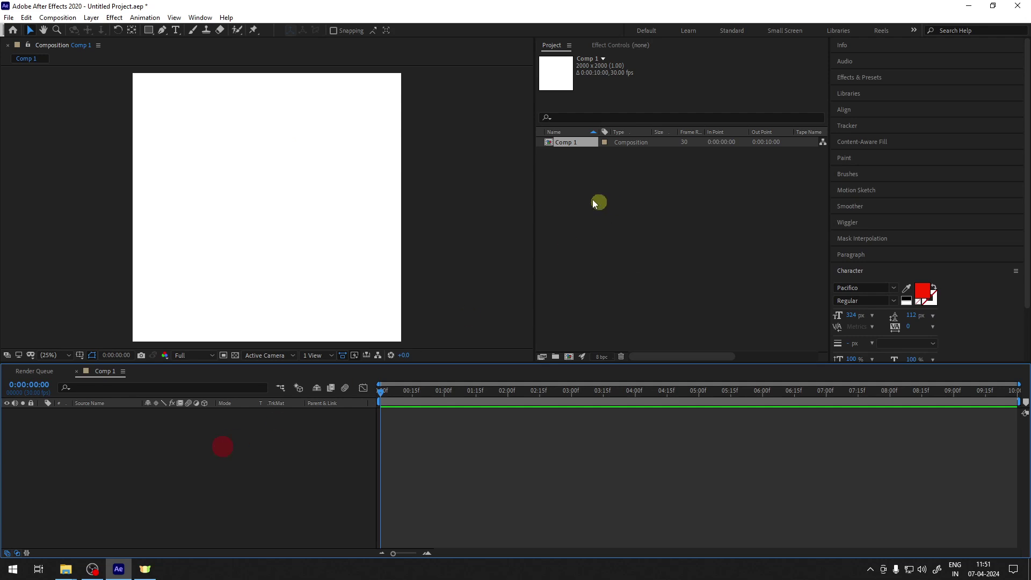
left_click(567, 143)
double_click(614, 195)
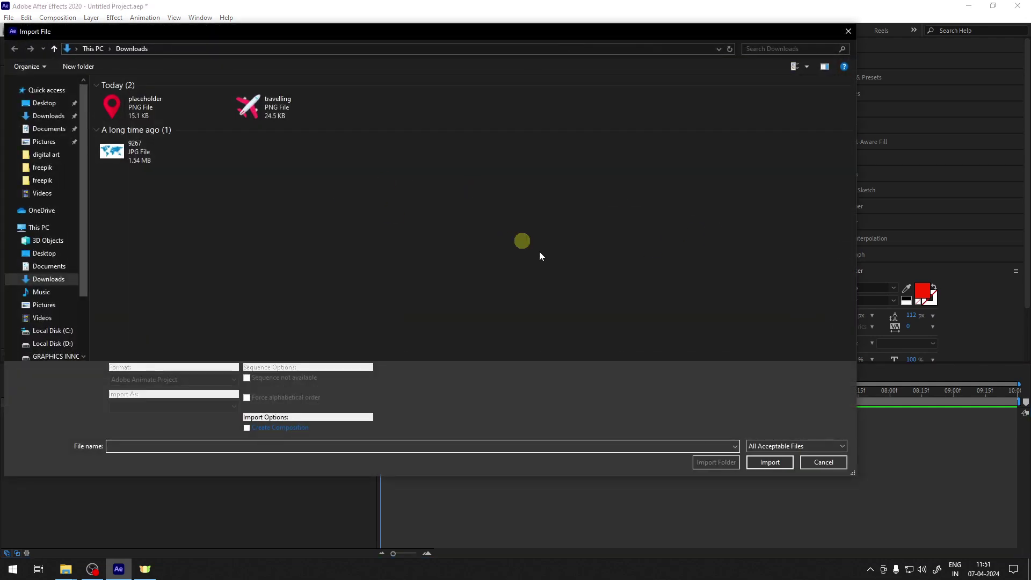
left_click(824, 461)
double_click(668, 214)
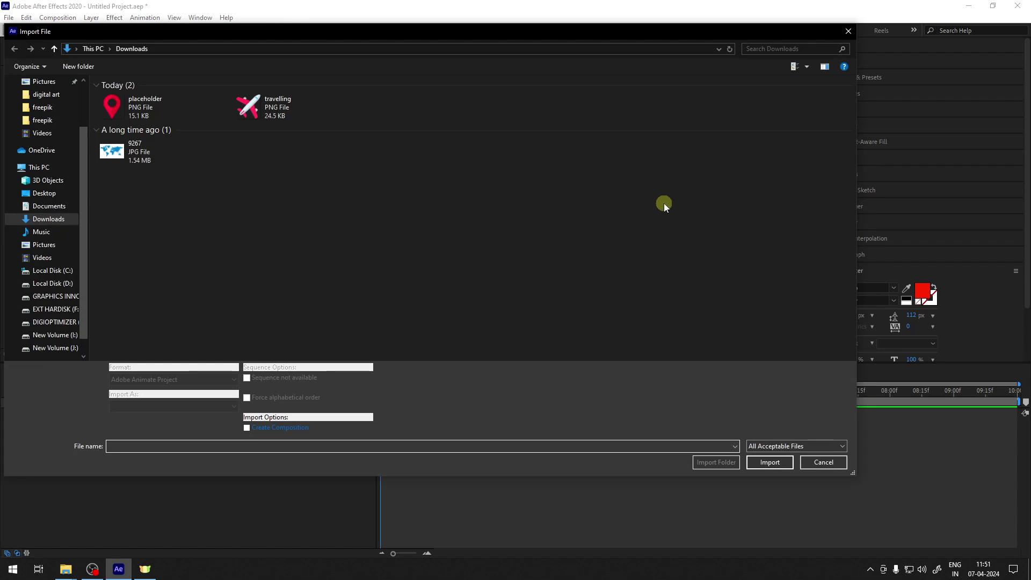
left_click_drag(291, 155, 146, 155)
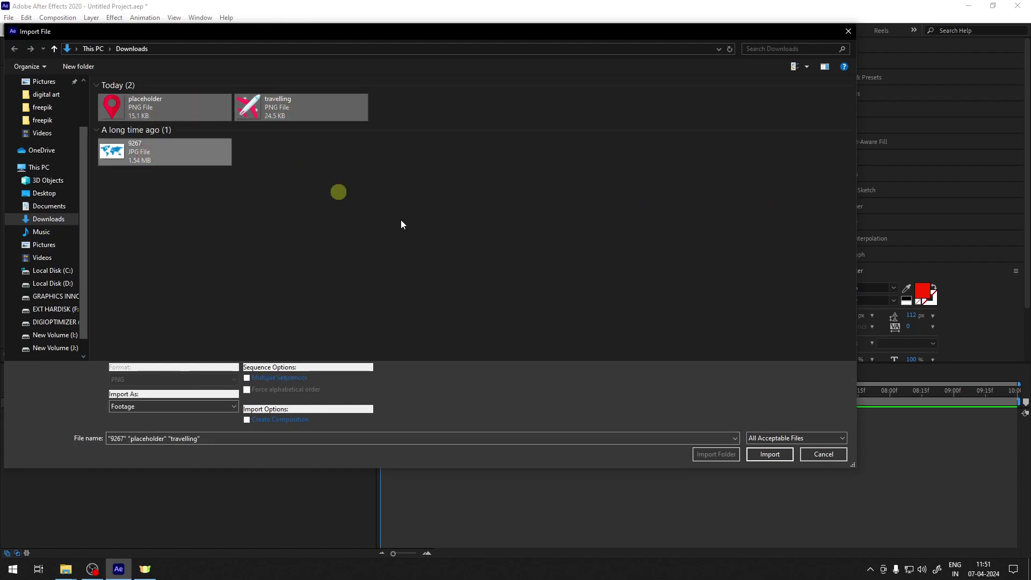
left_click(769, 454)
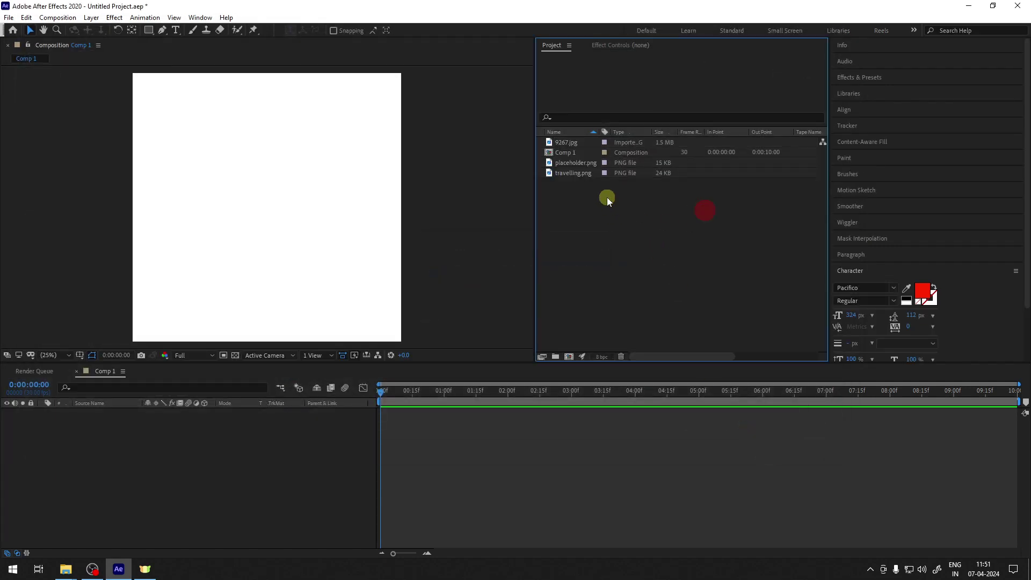
Rename the imported 9267.jpg footage as "global map"
left_click(568, 143)
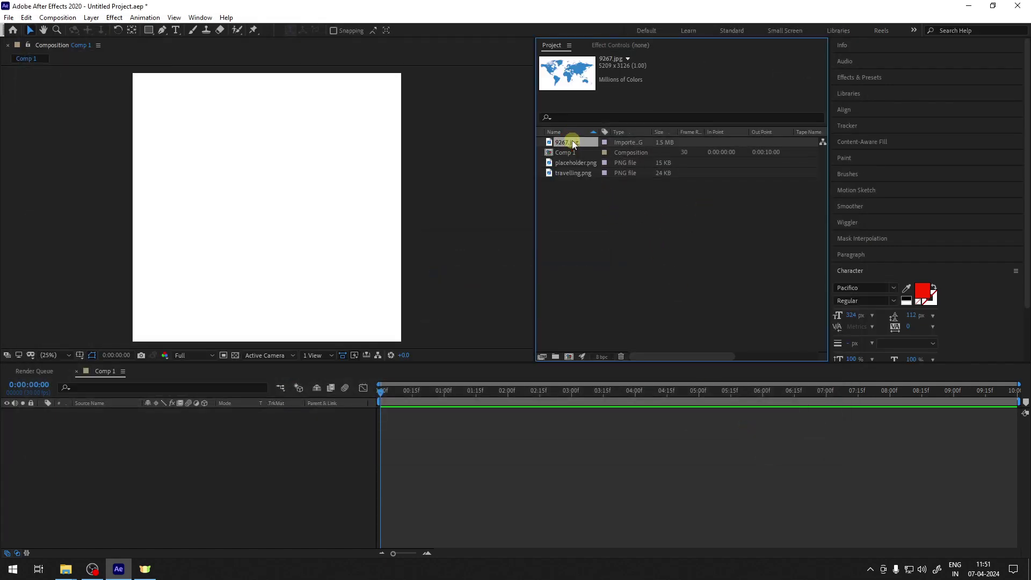
right_click(573, 143)
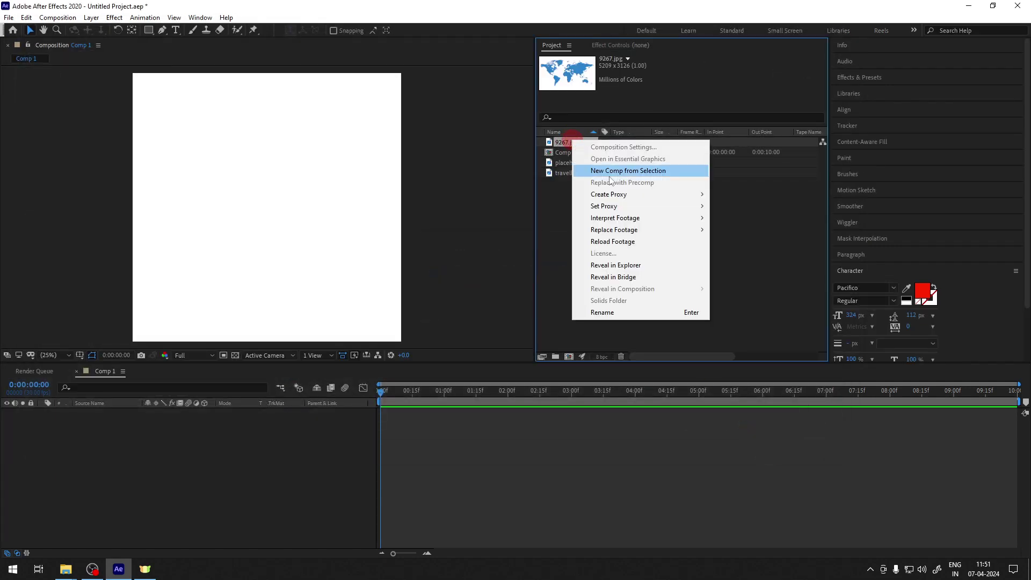
left_click(604, 310)
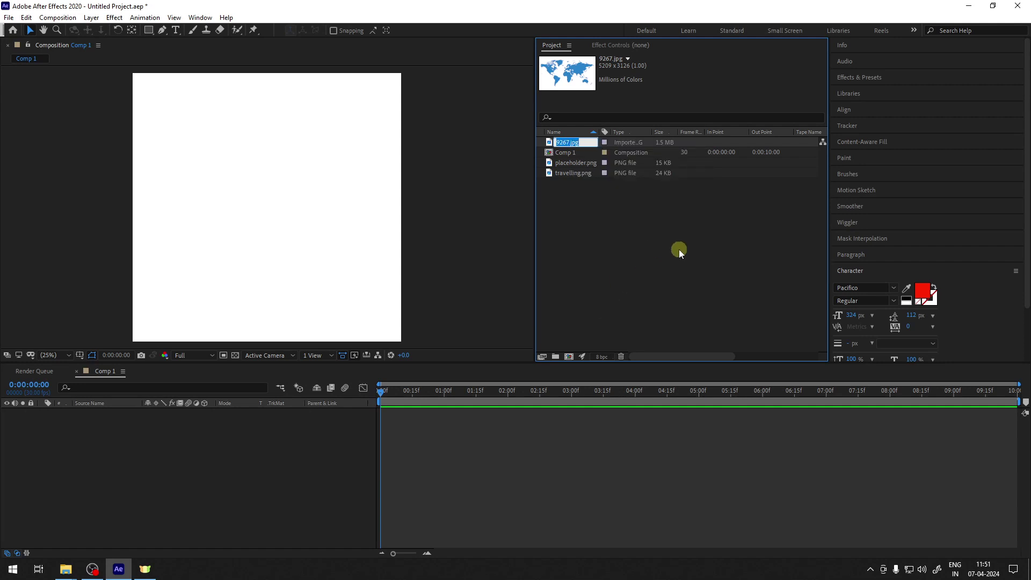
type("global map")
key("Return")
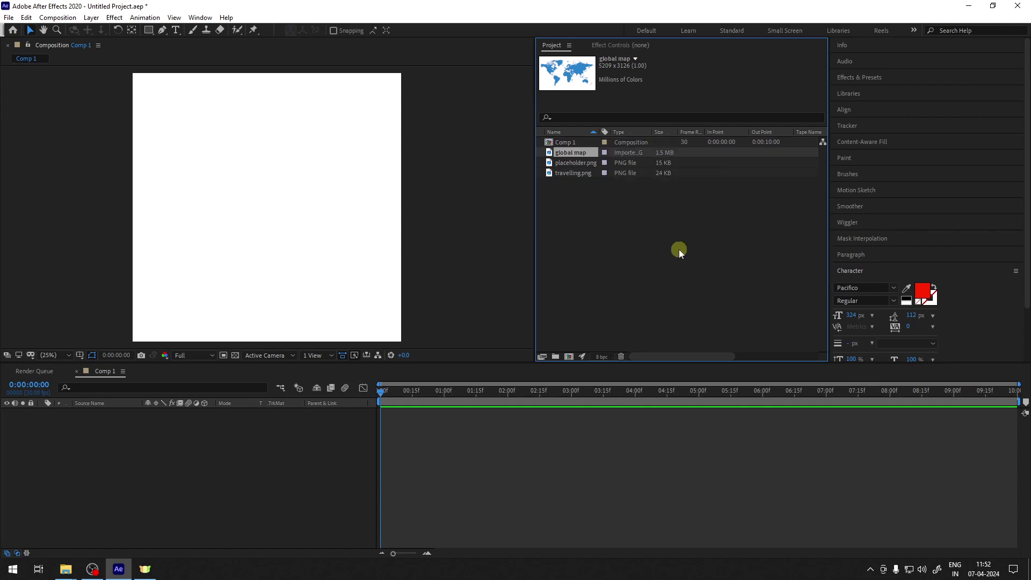
Rename the placeholder.png footage as "location"
left_click(578, 162)
right_click(576, 163)
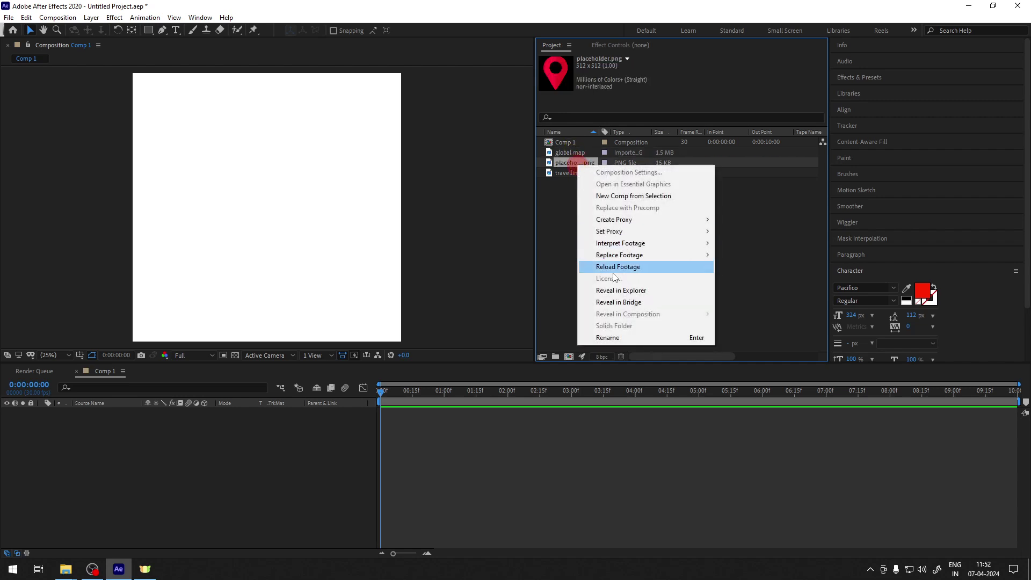
left_click(607, 337)
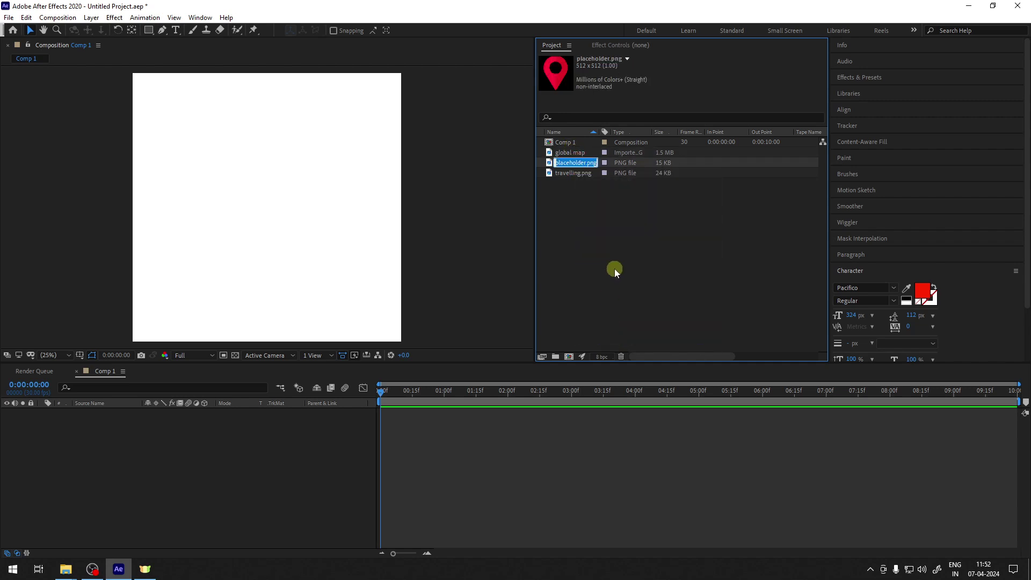
type("location")
key("Return")
Rename the travelling.png footage as "aeroplane"
left_click(572, 142)
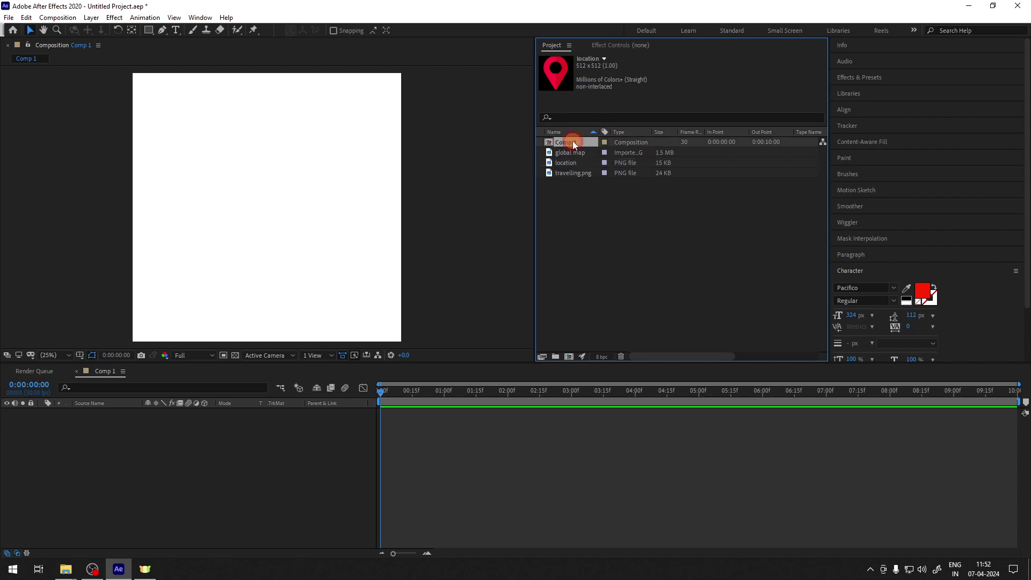
right_click(580, 174)
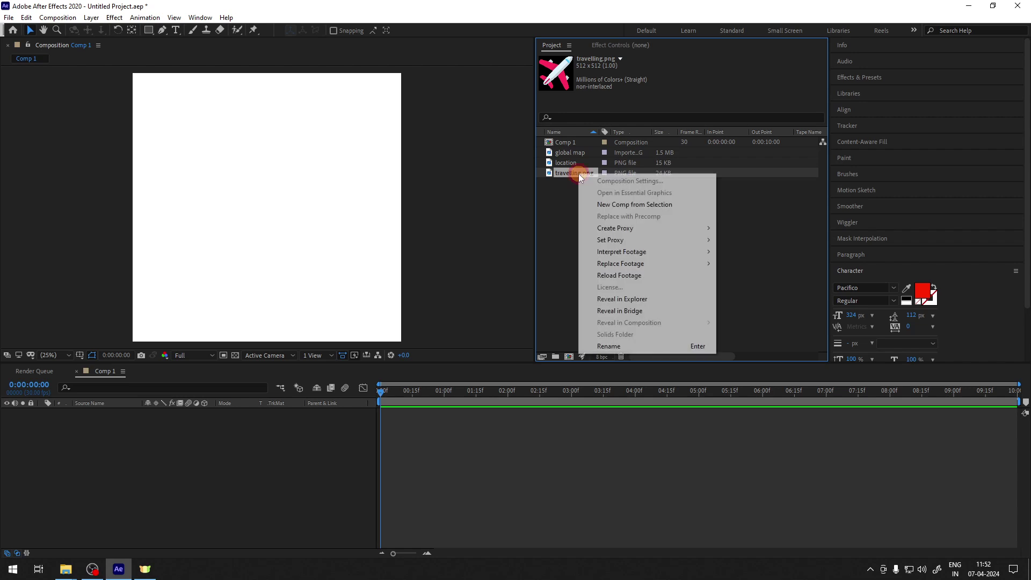
left_click(616, 347)
type("pla")
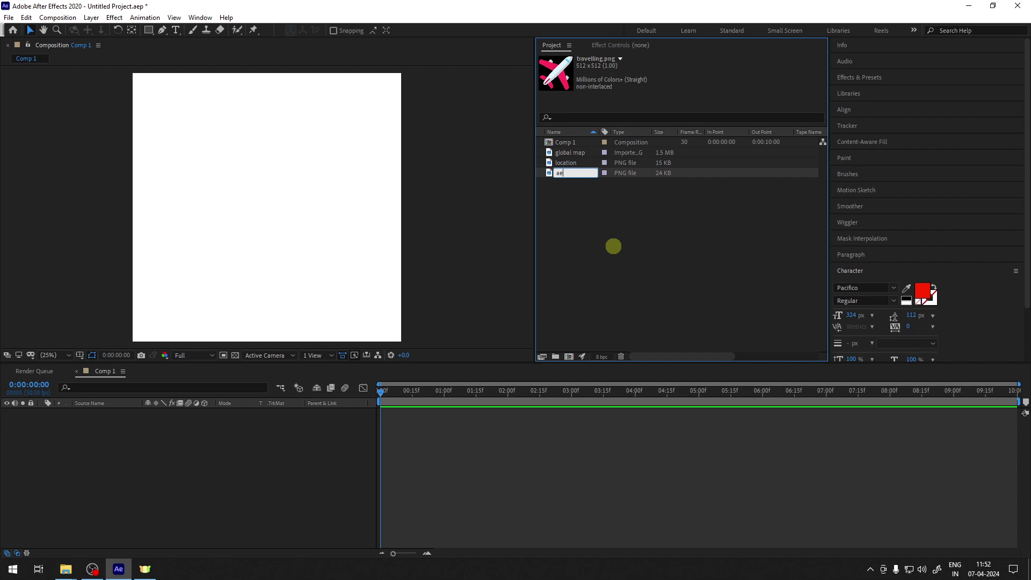
type("ne")
key("Return")
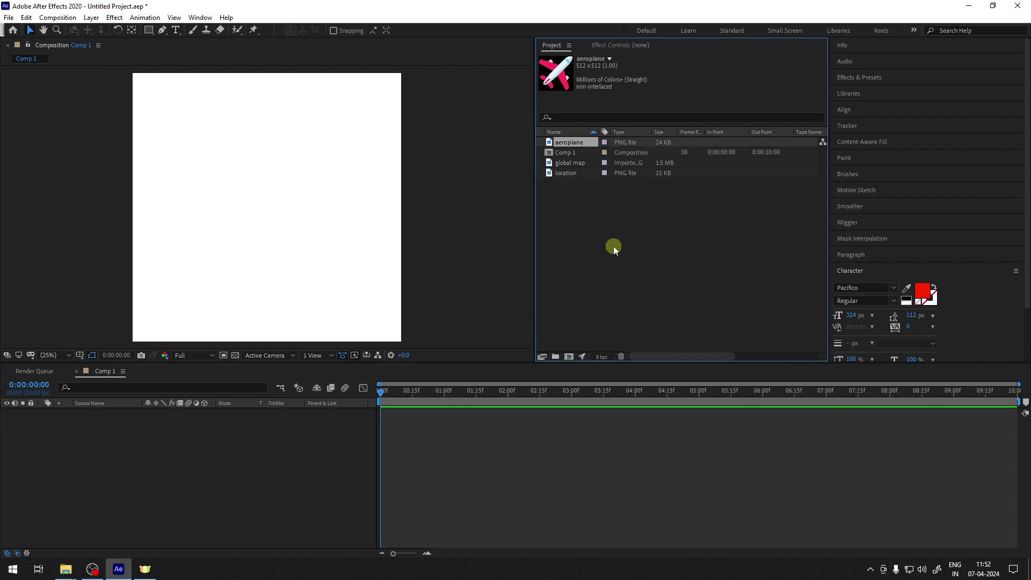
left_click(613, 246)
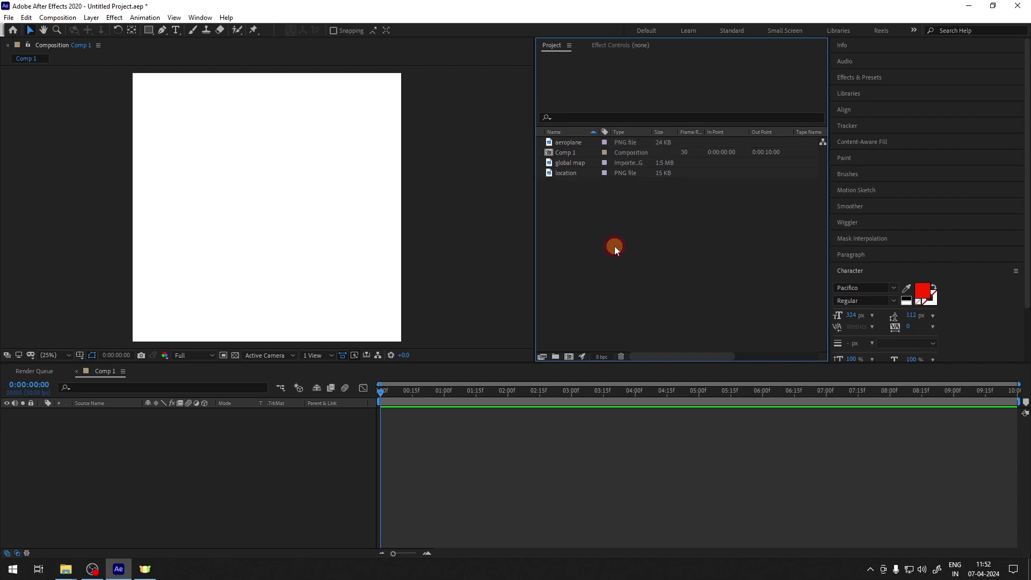
Add the global map footage to the Comp 1 timeline as a layer
left_click(582, 164)
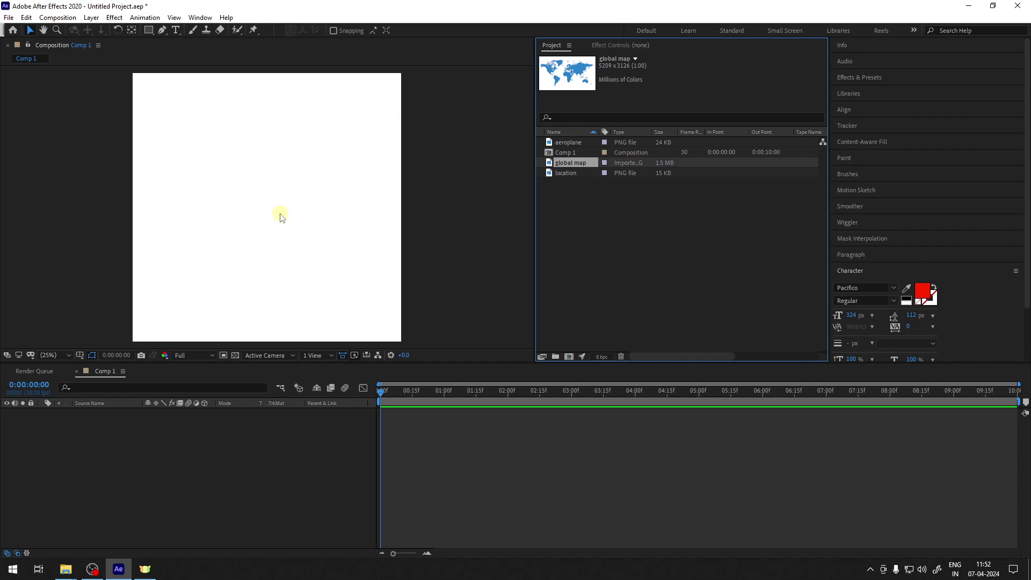
left_click(162, 31)
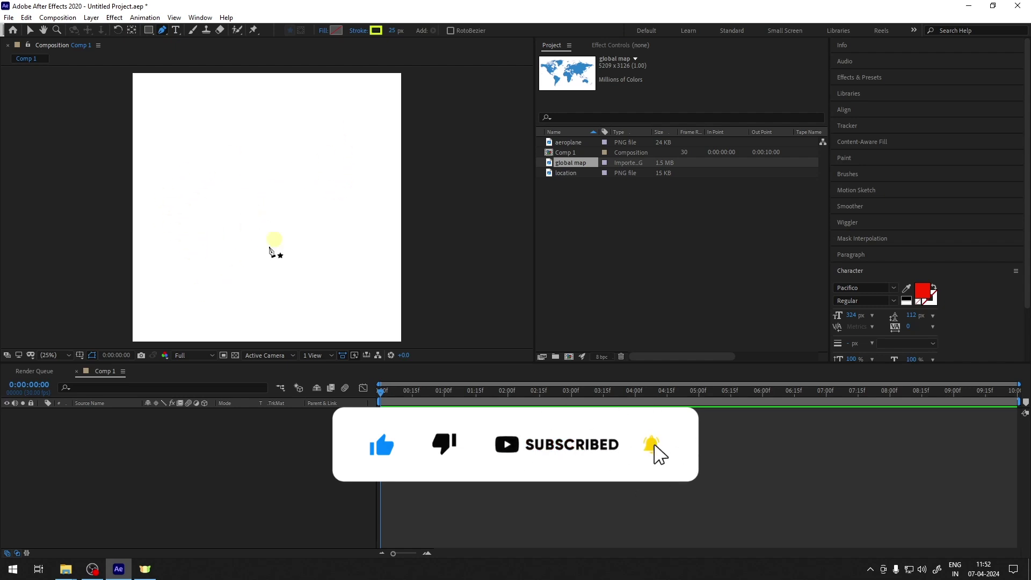
left_click(569, 143)
left_click(568, 175)
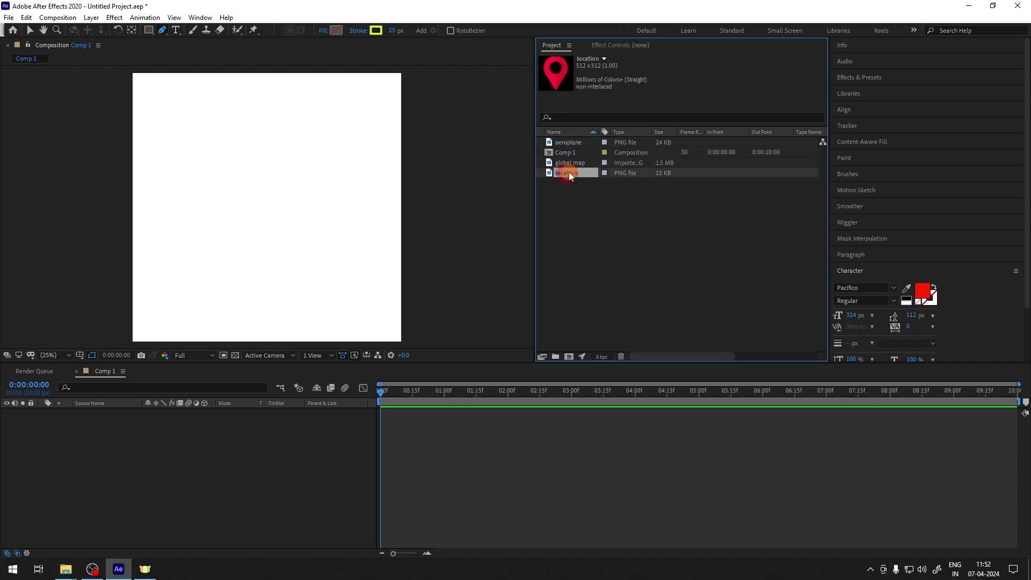
left_click_drag(569, 163, 182, 432)
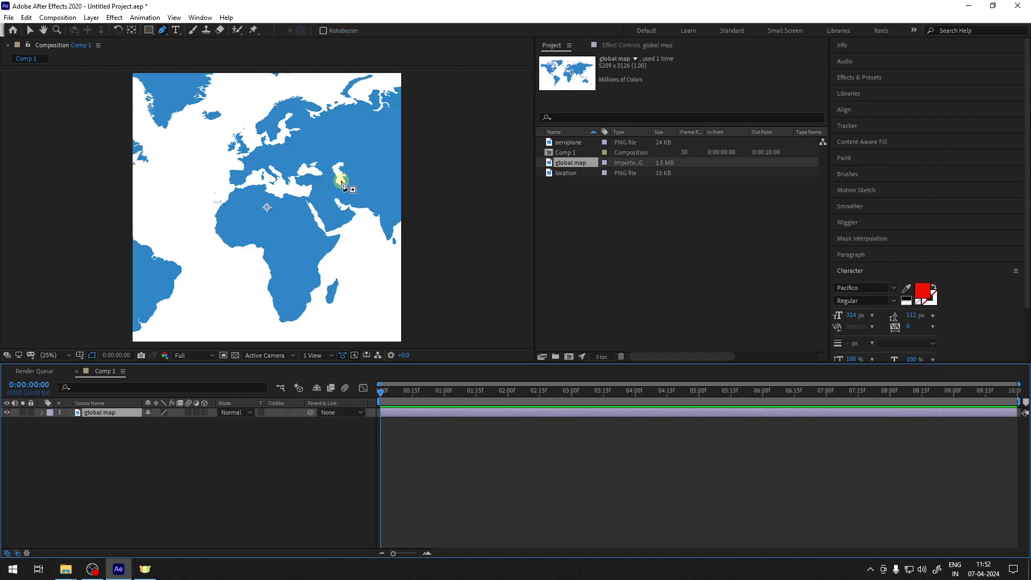
Reposition the global map layer so that Asia and Australia are framed in the composition
left_click(30, 30)
left_click_drag(309, 165, 463, 168)
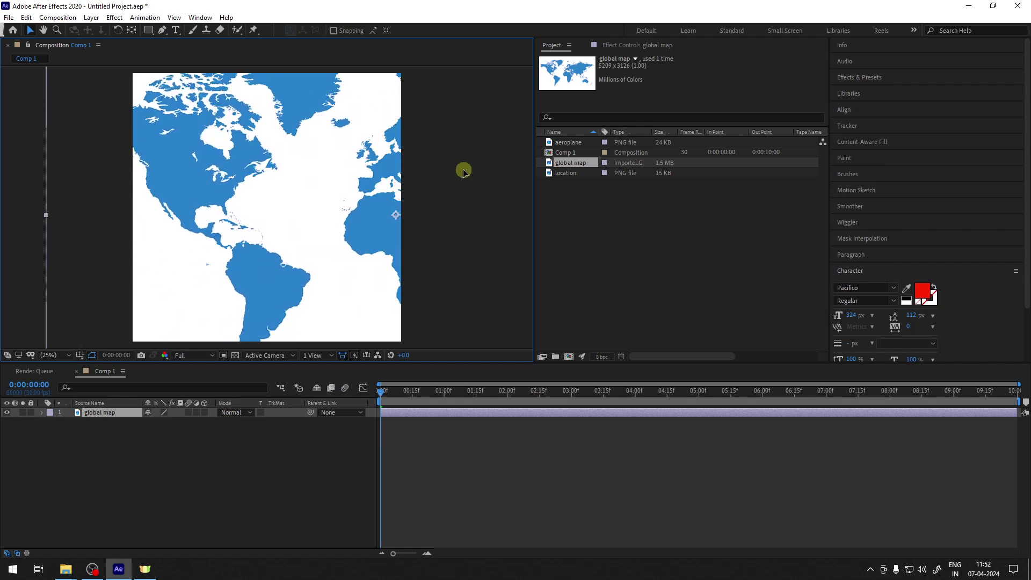
left_click_drag(189, 192, 108, 184)
left_click_drag(378, 239, 218, 237)
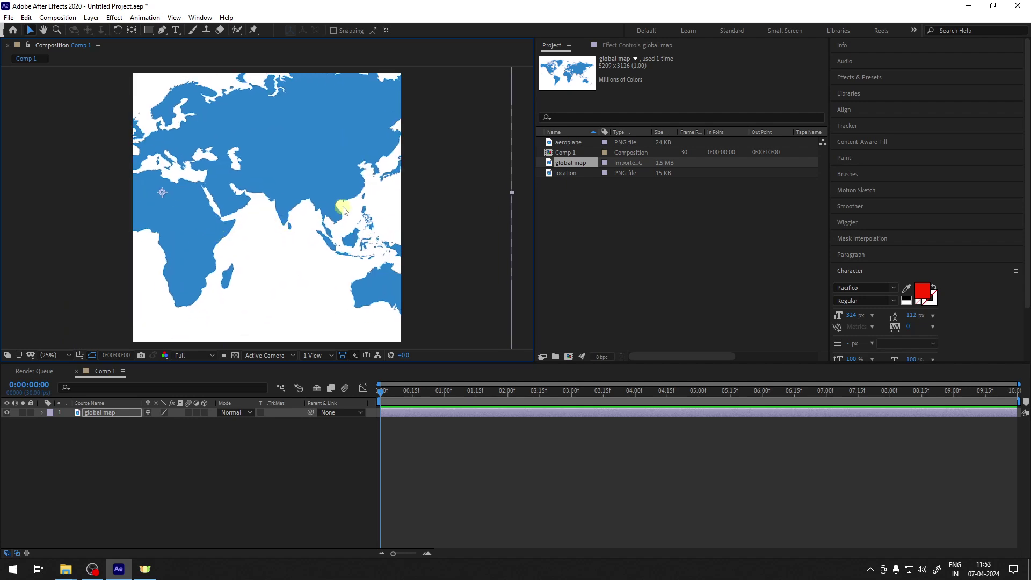
left_click_drag(340, 202, 265, 215)
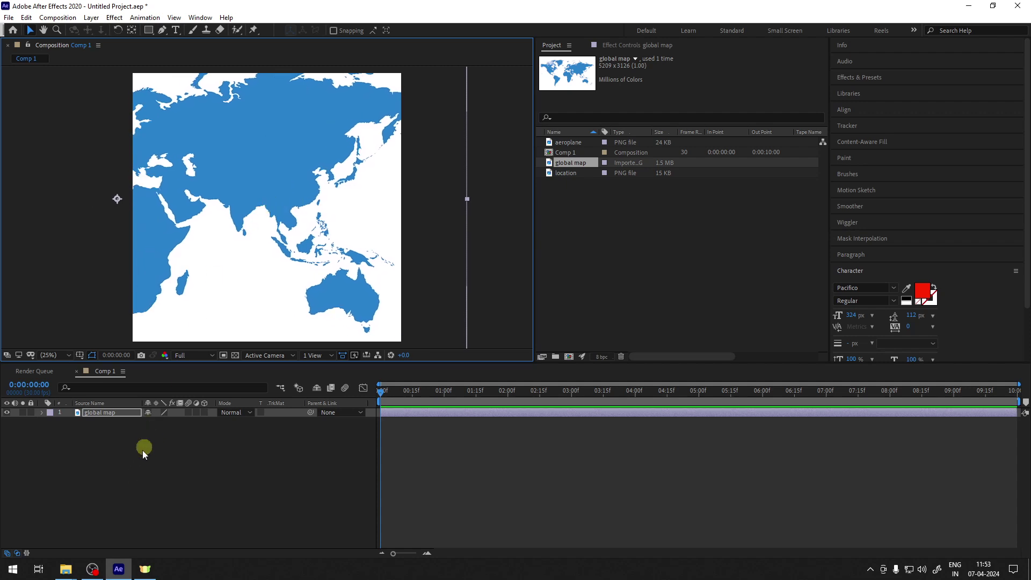
Scale the global map layer to 80% and shift it so Africa, Asia and Australia fit in the frame
key("s")
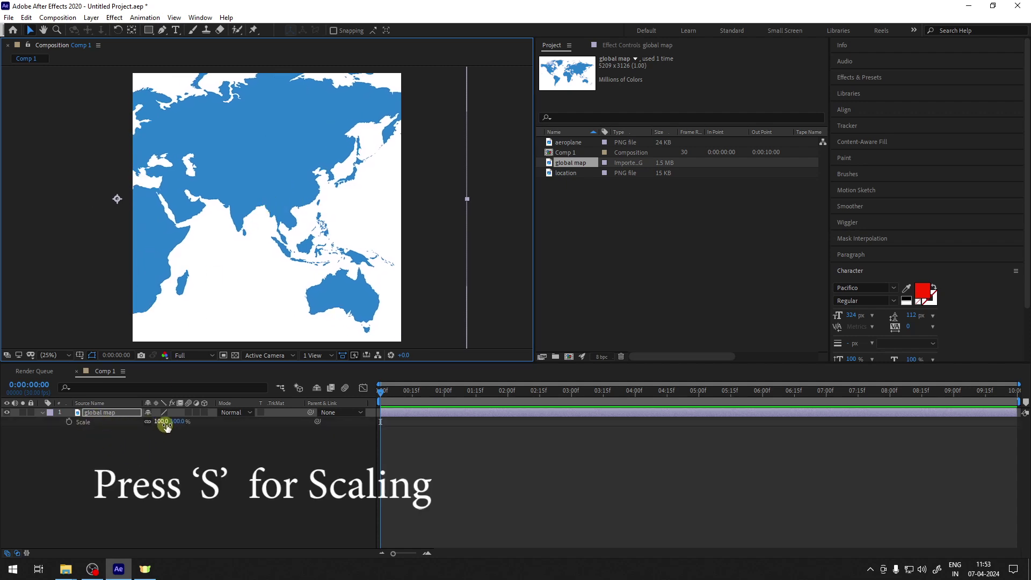
left_click_drag(156, 421, 129, 421)
left_click_drag(226, 186, 269, 199)
left_click(218, 428)
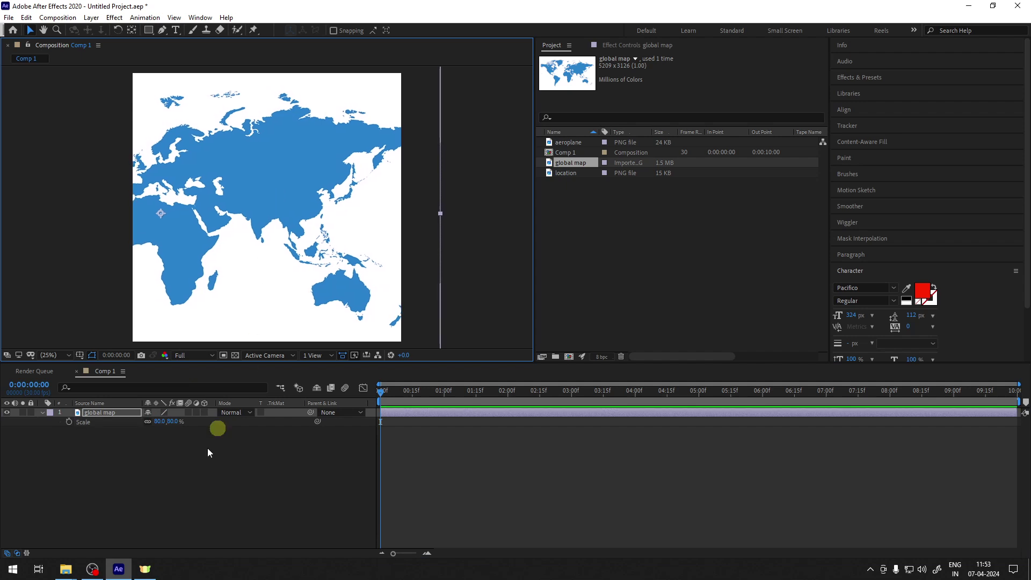
left_click(145, 461)
Set the global map layer's opacity to 22%
left_click(43, 414)
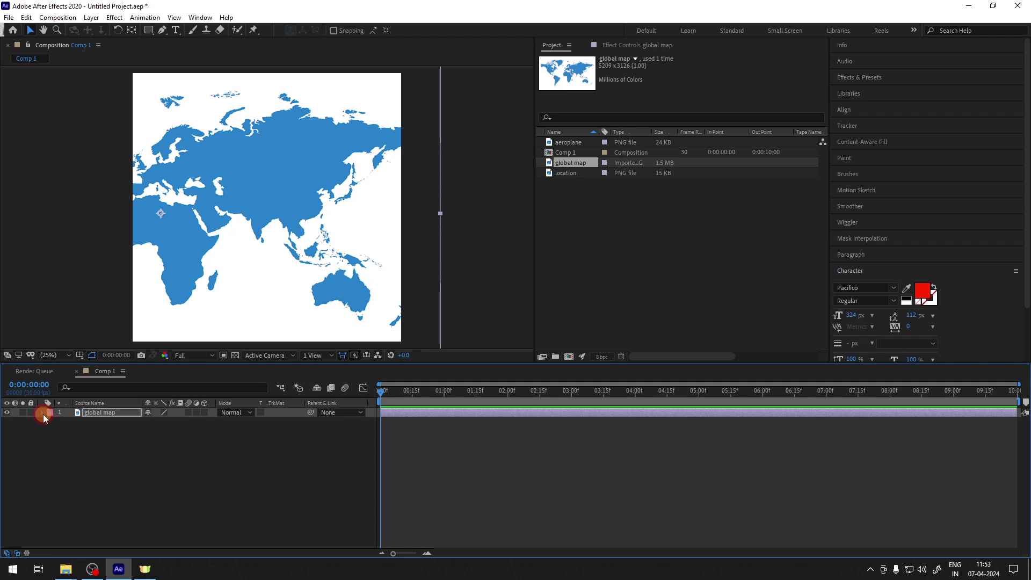
left_click(43, 414)
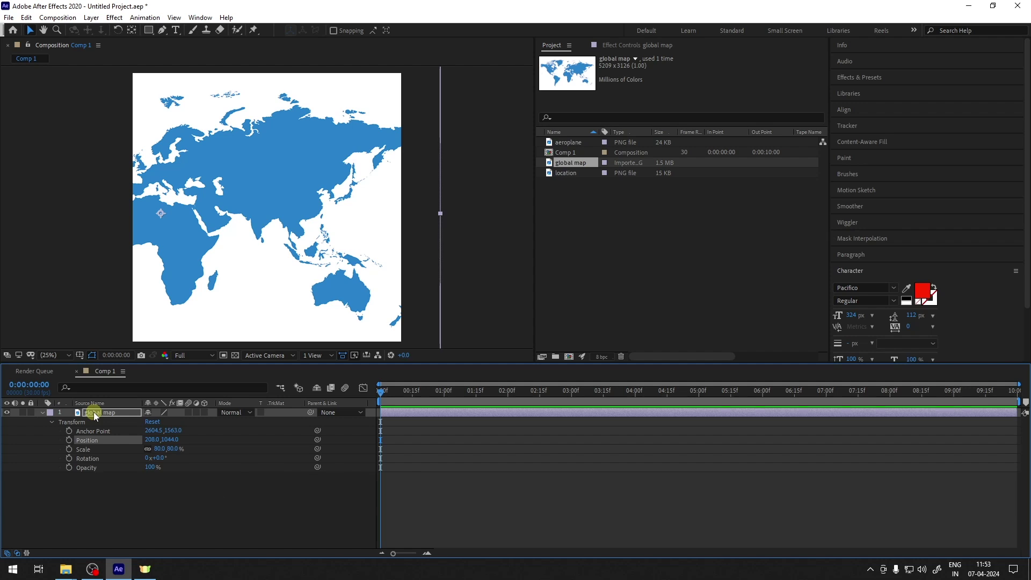
key("t")
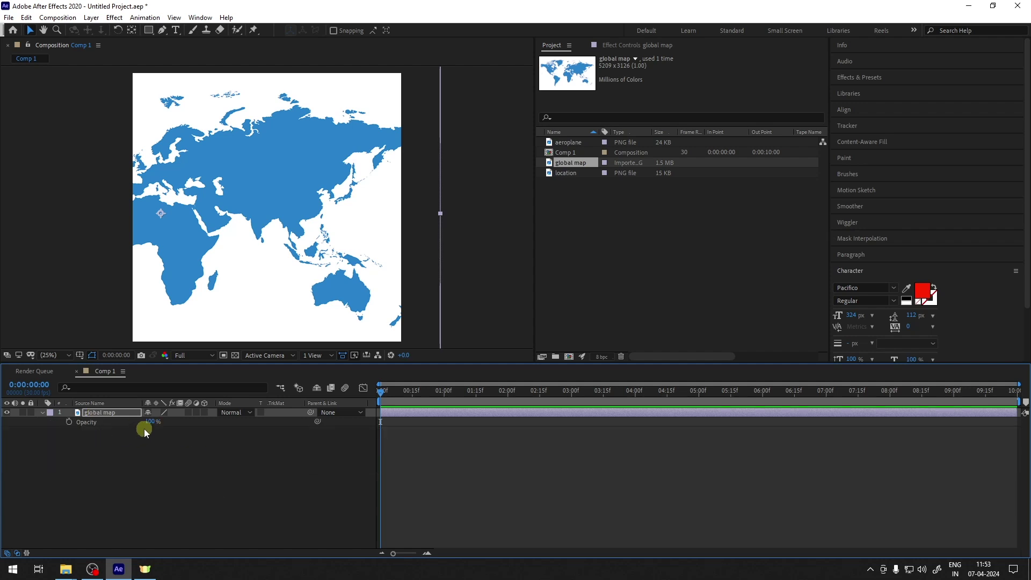
left_click_drag(150, 422, 93, 413)
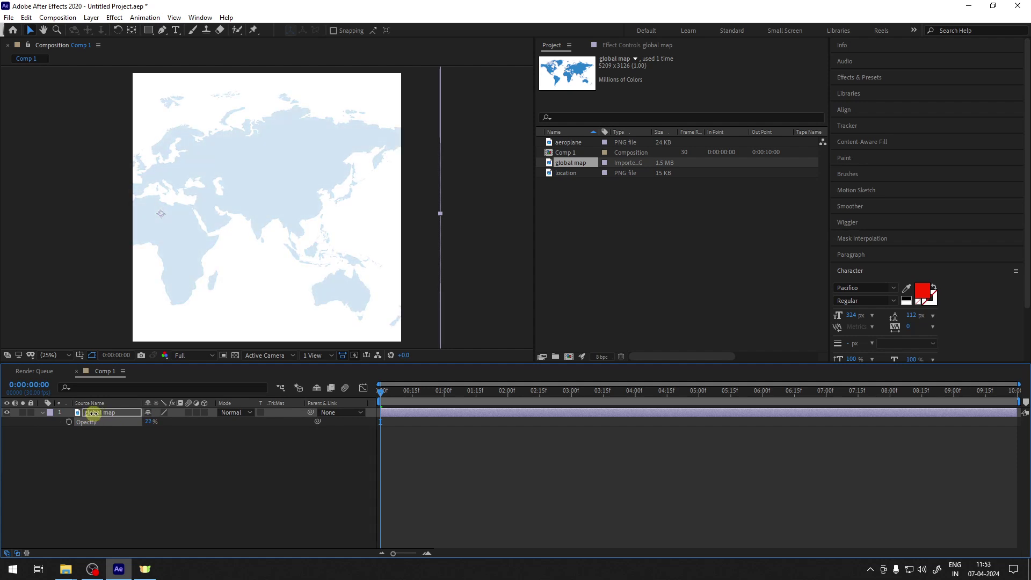
left_click(228, 472)
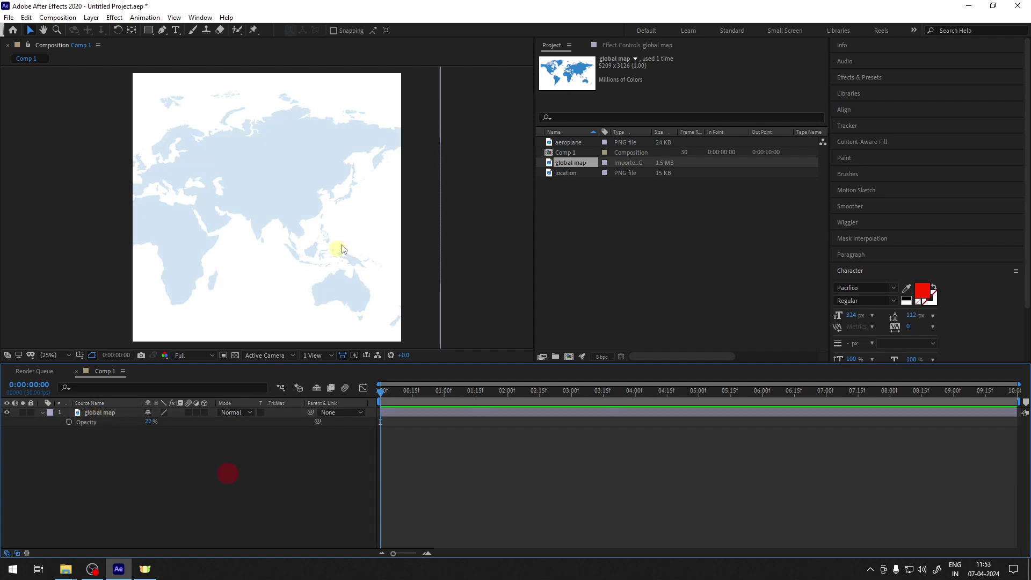
Add the location footage to the Comp 1 timeline as the topmost layer, above the global map
left_click(566, 173)
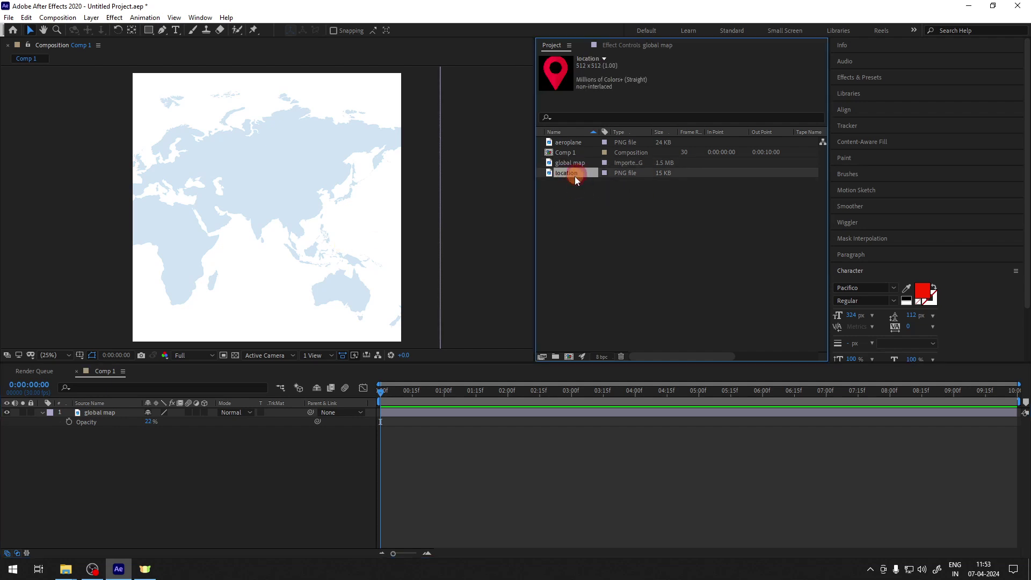
left_click_drag(574, 176, 166, 443)
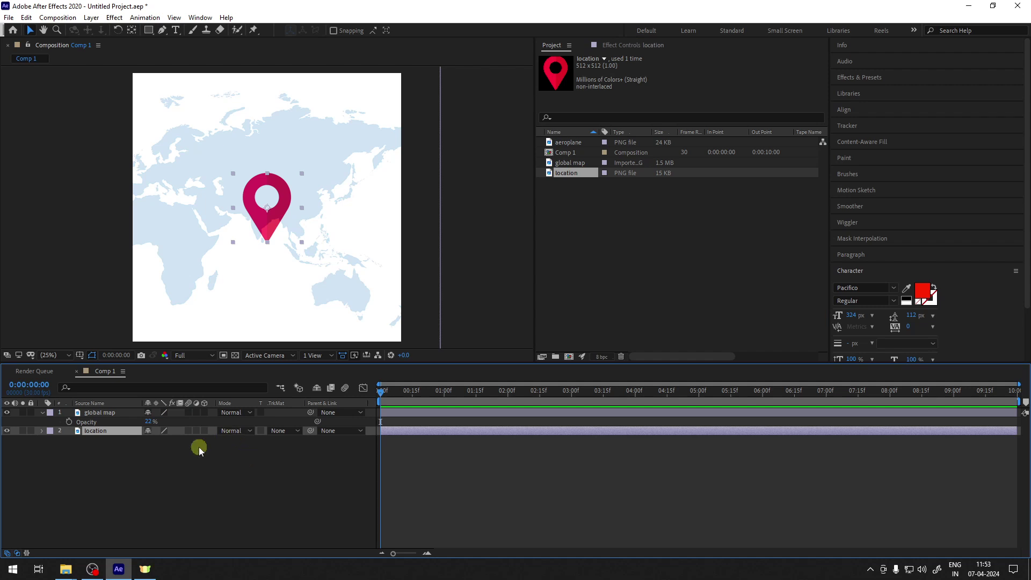
key("ctrl+shift+bracketright")
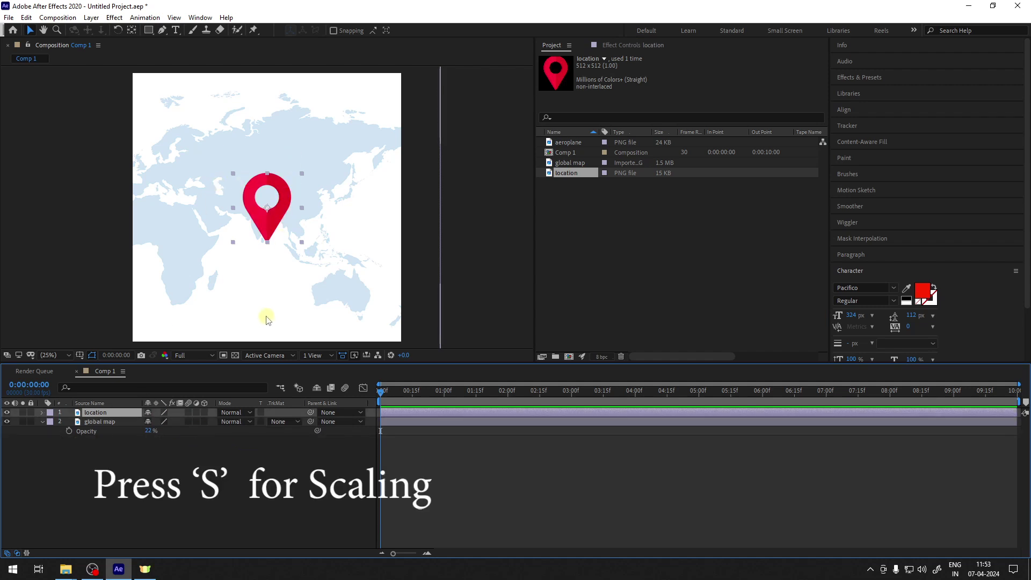
Scale the location layer to 25% and move the pin onto northeastern Russia
key("s")
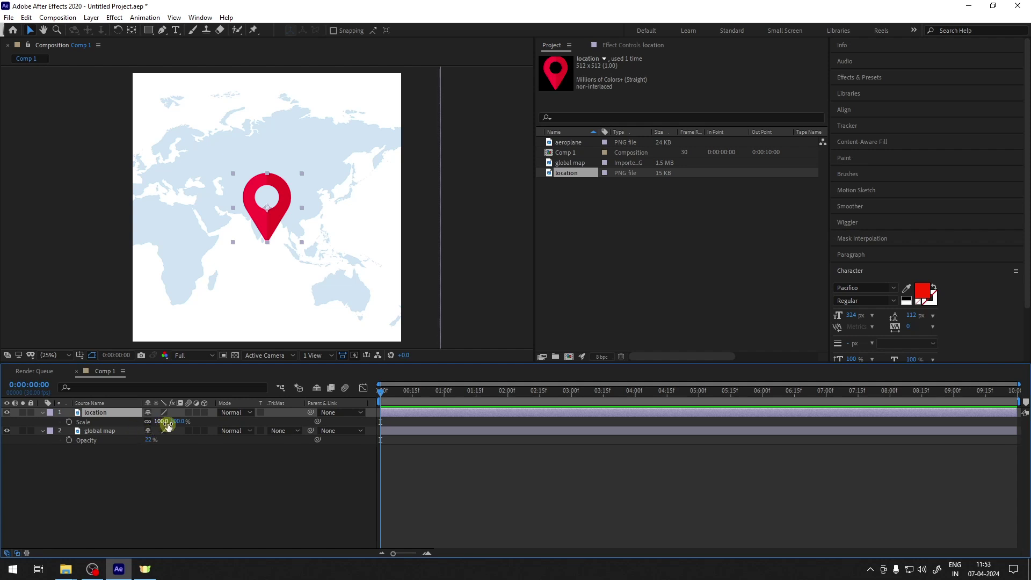
left_click_drag(168, 425, 117, 415)
left_click(251, 522)
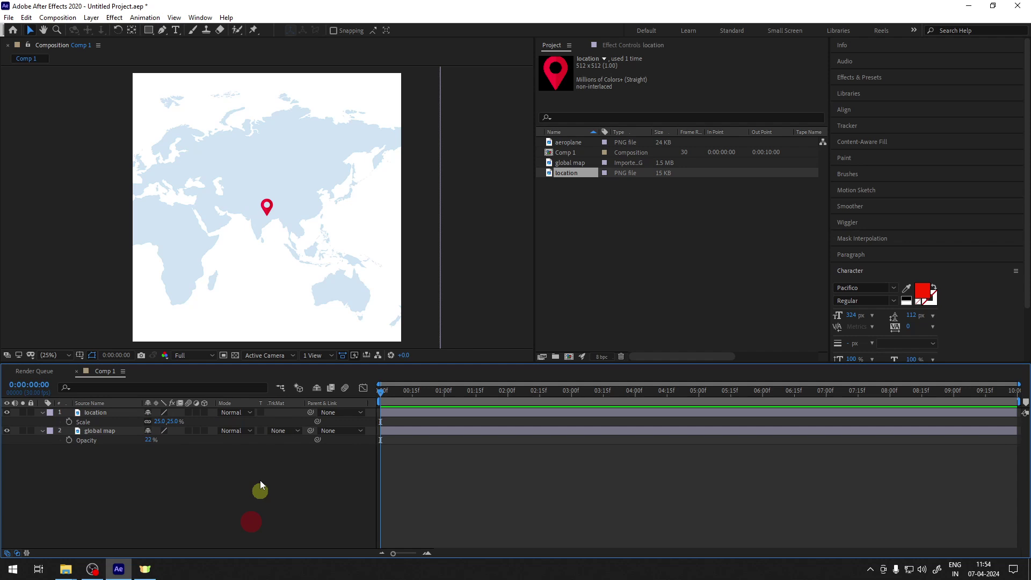
left_click(267, 210)
left_click_drag(278, 203, 362, 132)
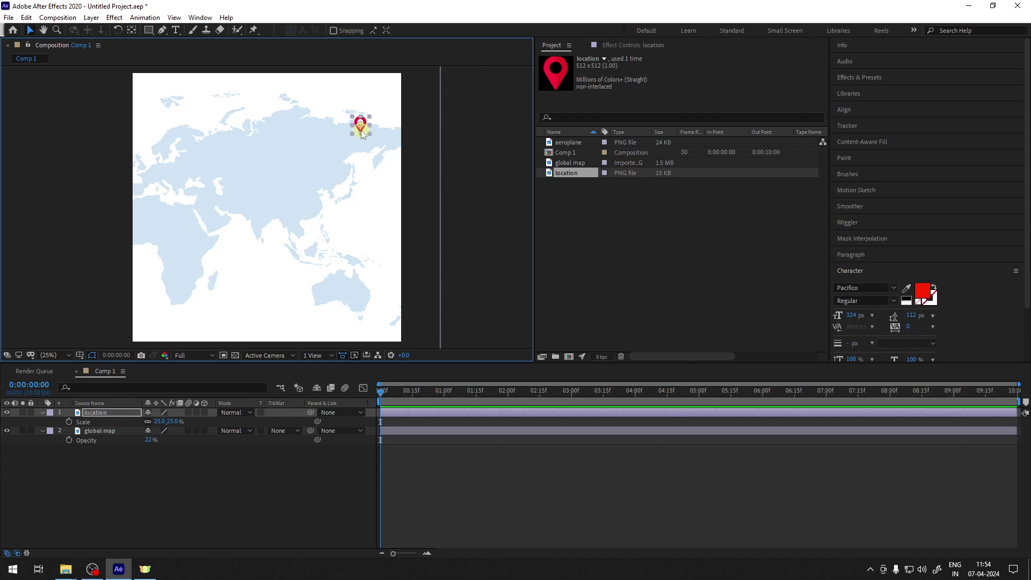
scroll(295, 176, "up", 2)
scroll(336, 146, "down", 2)
Duplicate the location layer and rename the lower of the two copies as "location-2"
key("ctrl+d")
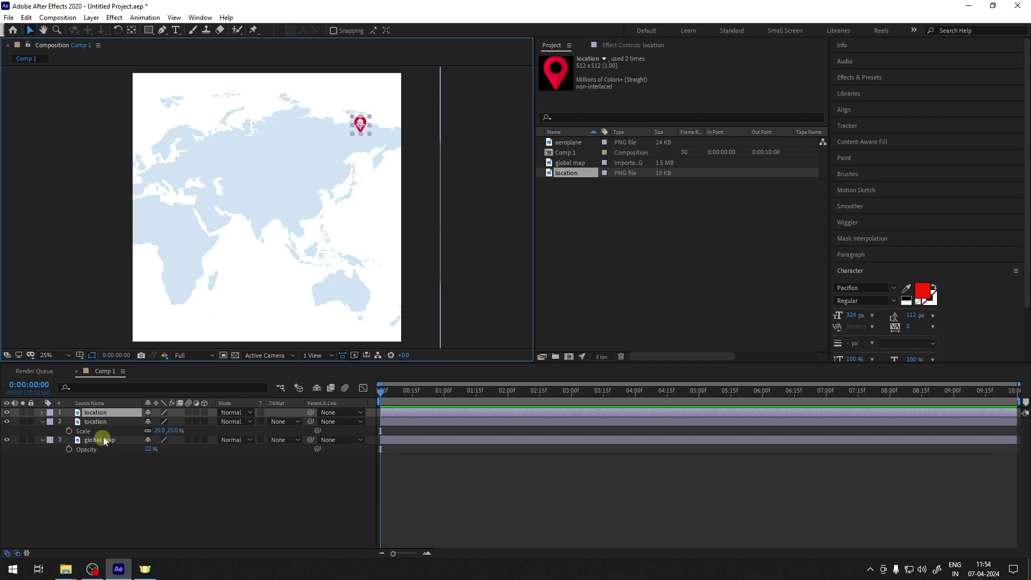
left_click(108, 423)
right_click(108, 423)
left_click(157, 404)
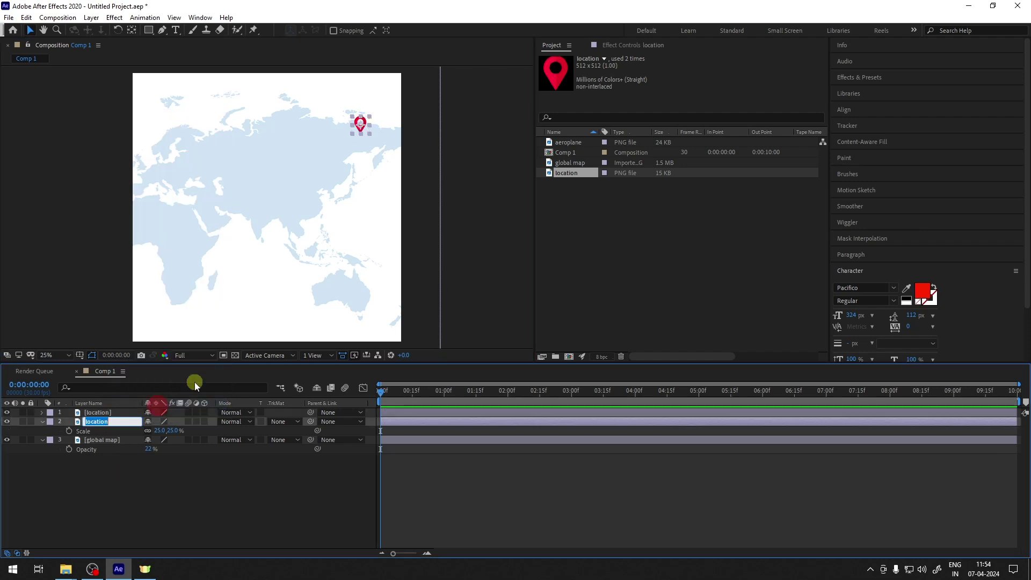
key("End")
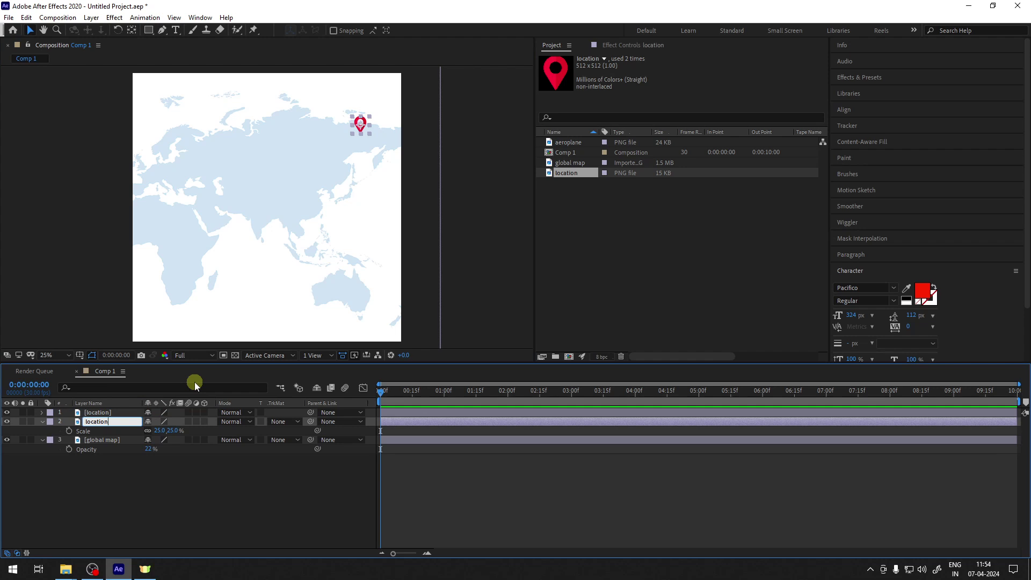
type("-2")
key("Return")
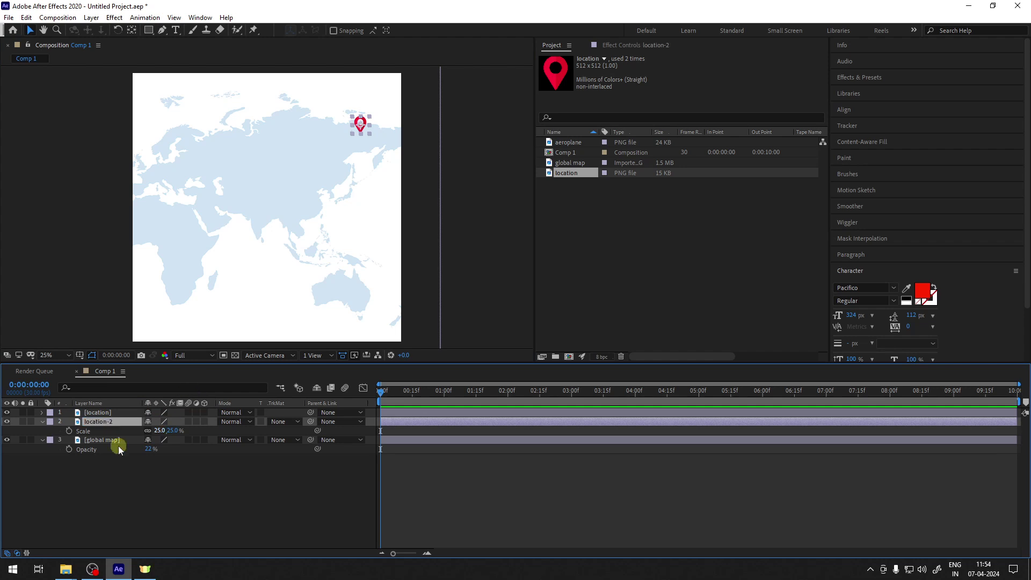
Rename the upper location layer as "location-1"
left_click(109, 412)
right_click(109, 411)
left_click(141, 392)
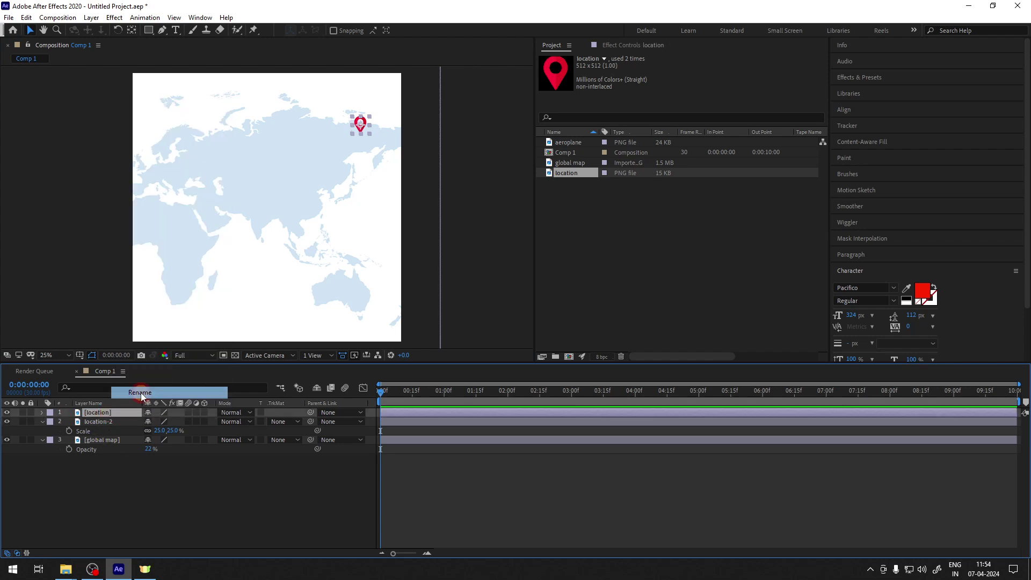
type("location-1")
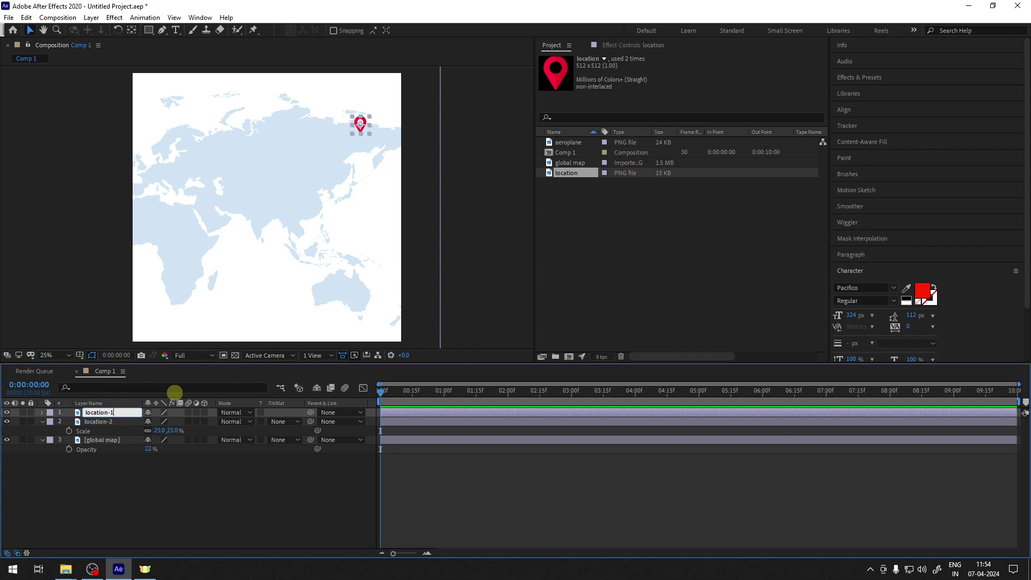
key("Return")
Move the location-1 pin from northeastern Russia onto southern Africa
left_click(364, 121)
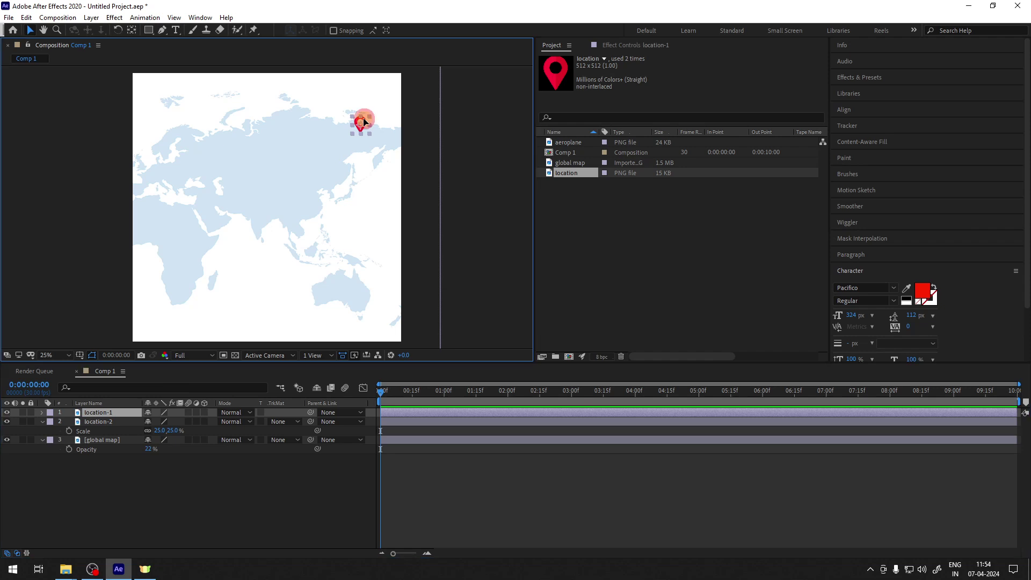
left_click_drag(364, 121, 182, 282)
left_click(489, 260)
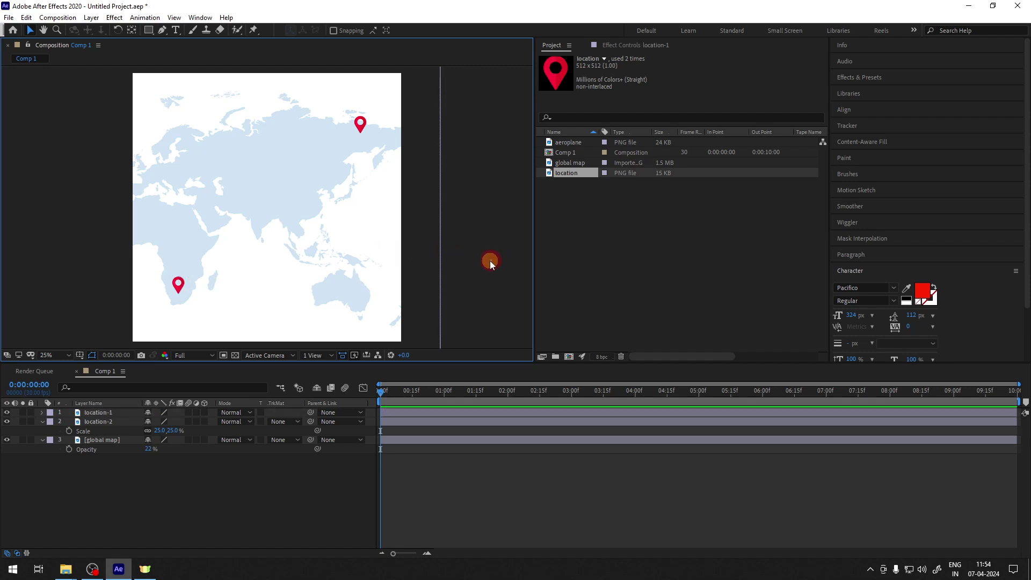
left_click(247, 475)
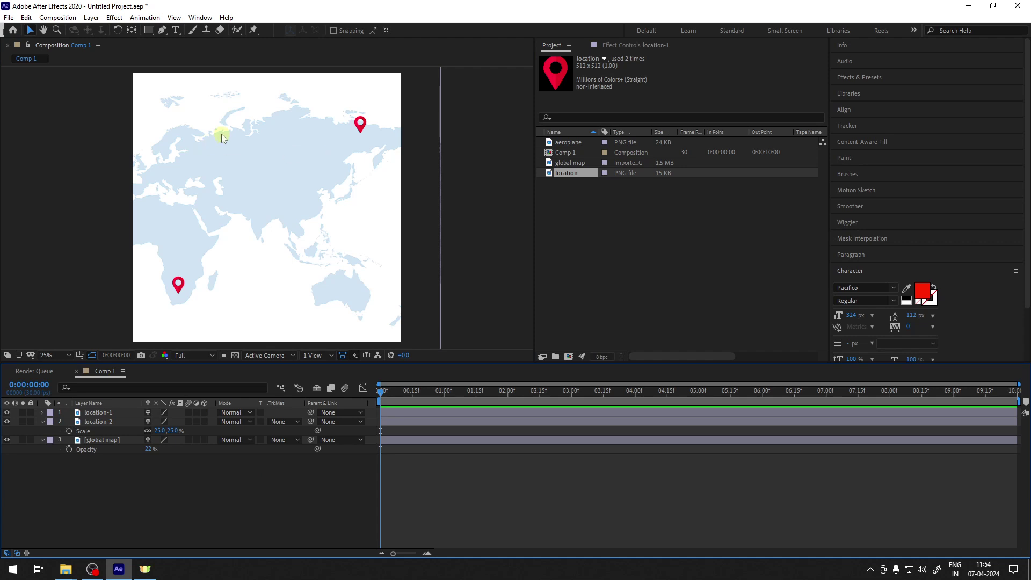
Draw a curved, looping route with the Pen tool from the southern Africa pin to the northeastern Russia pin
left_click(162, 31)
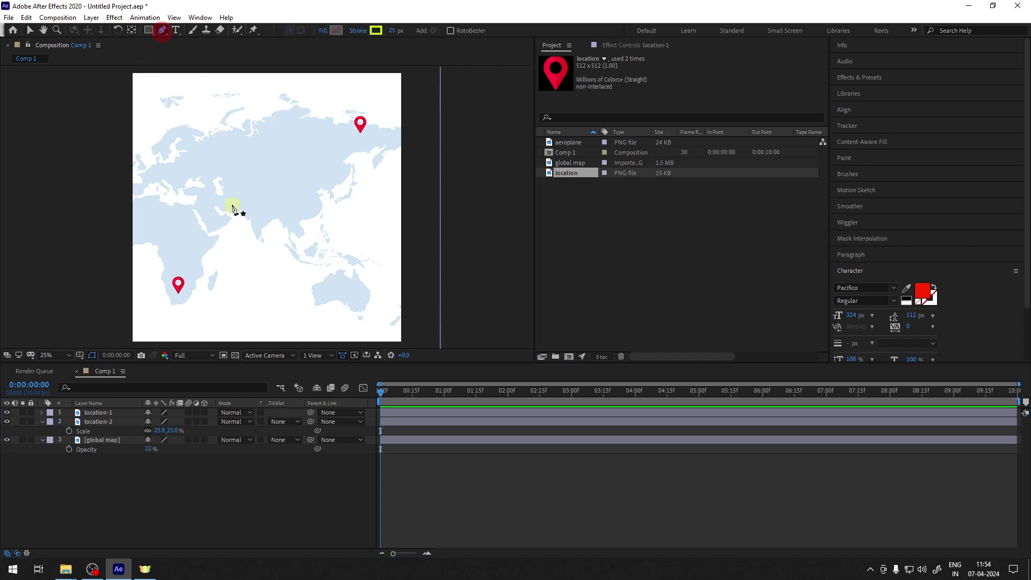
left_click(178, 292)
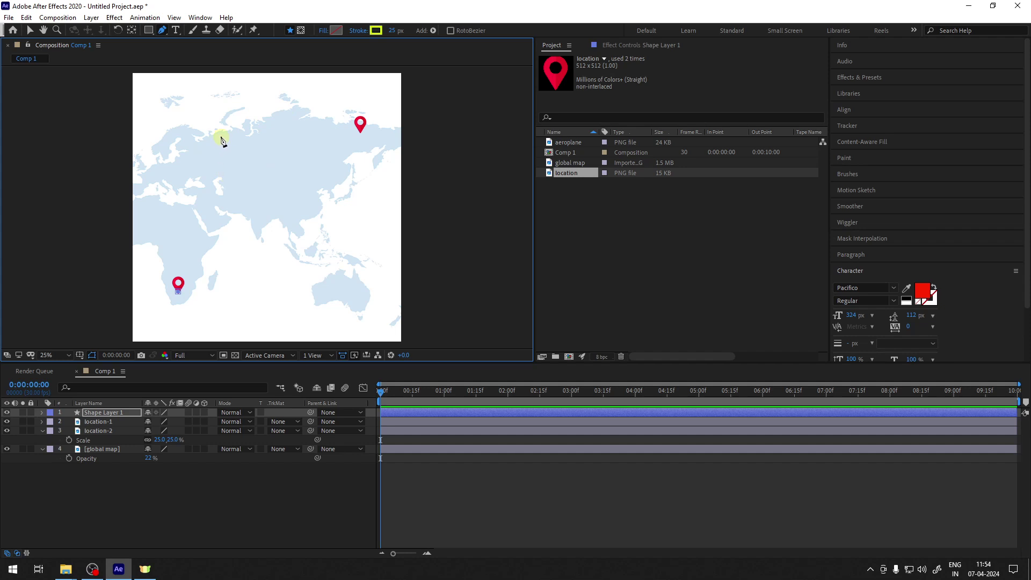
left_click_drag(252, 139, 404, 144)
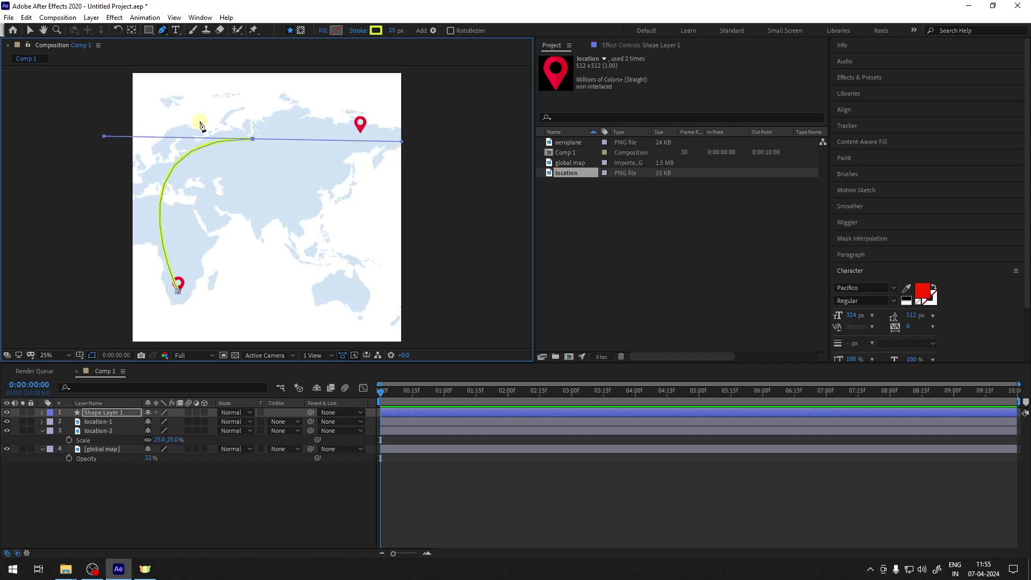
left_click_drag(199, 121, 245, 2)
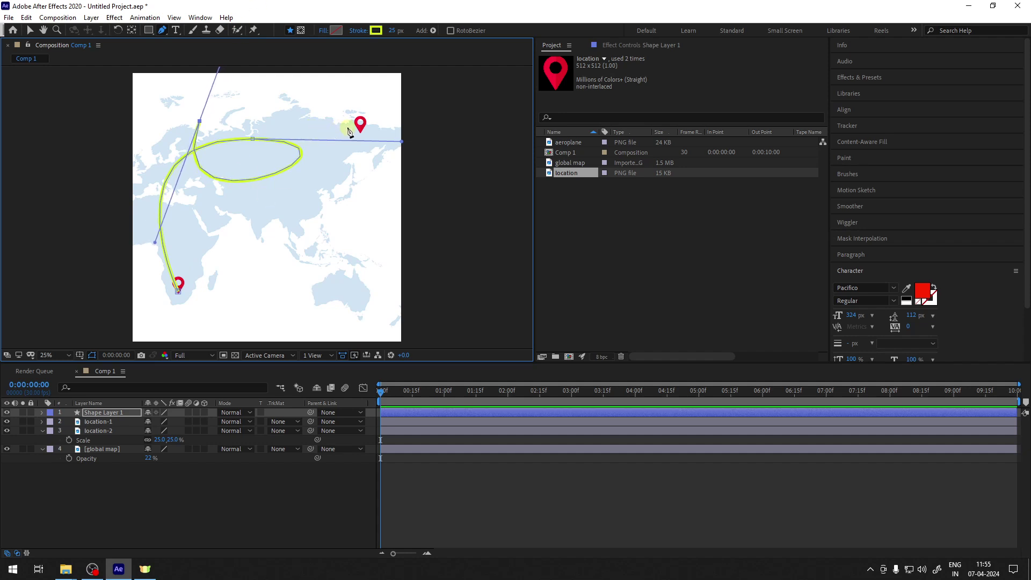
left_click_drag(348, 128, 364, 153)
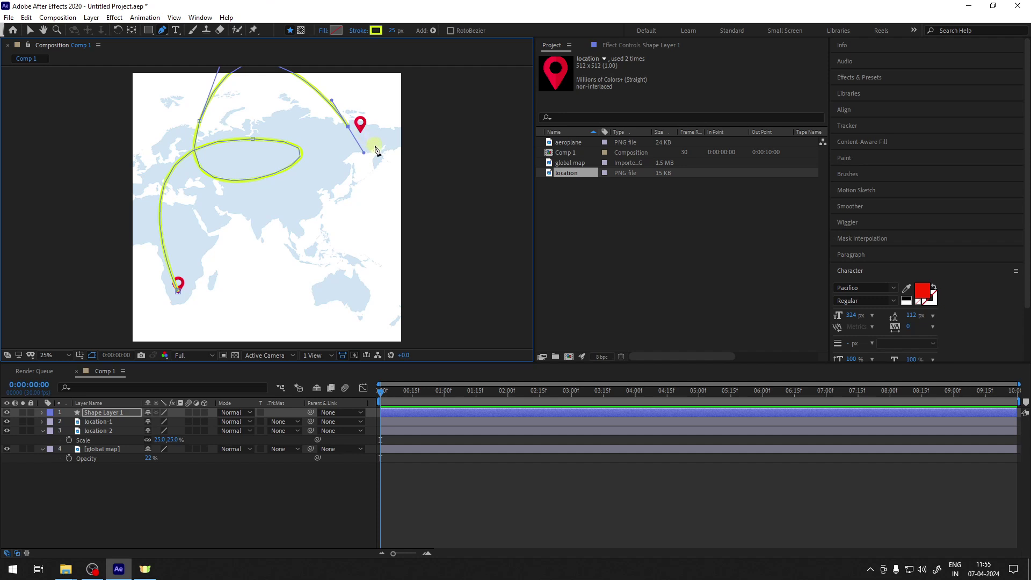
left_click(414, 182)
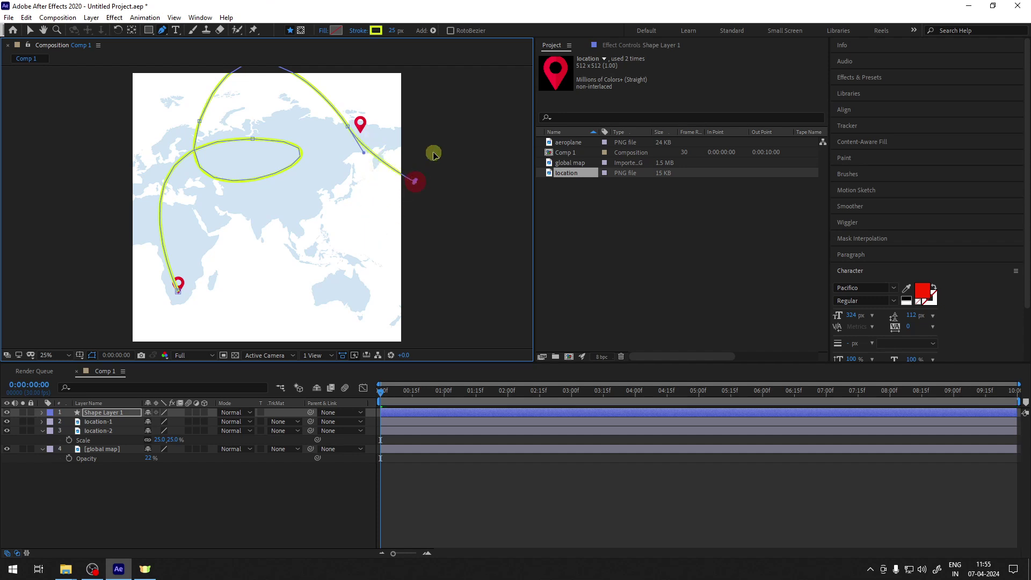
left_click_drag(434, 156, 295, 141)
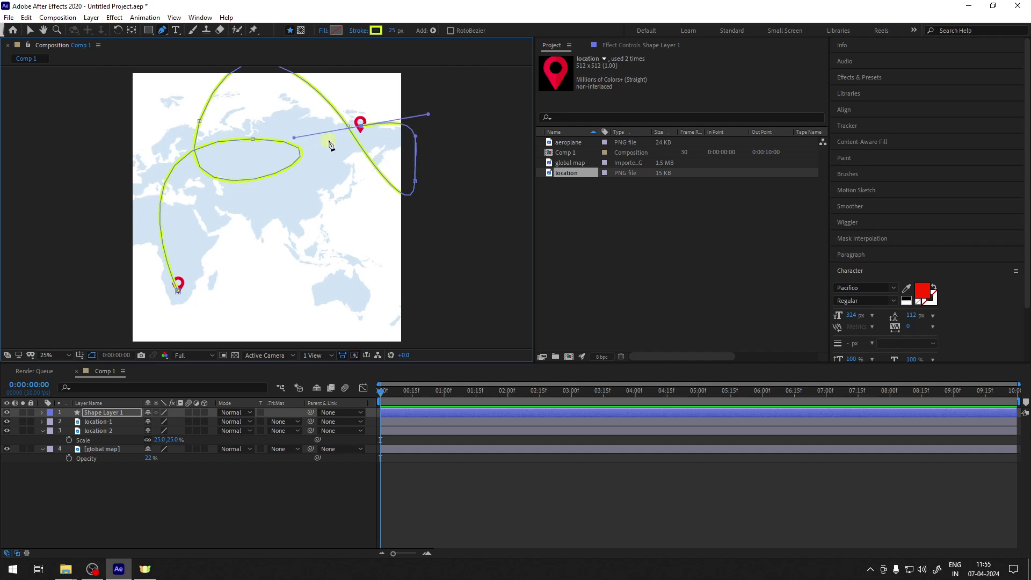
Set the route path's stroke width to 1 px and its stroke colour to near-black, then return to the Selection tool and deselect the layer
left_click(397, 30)
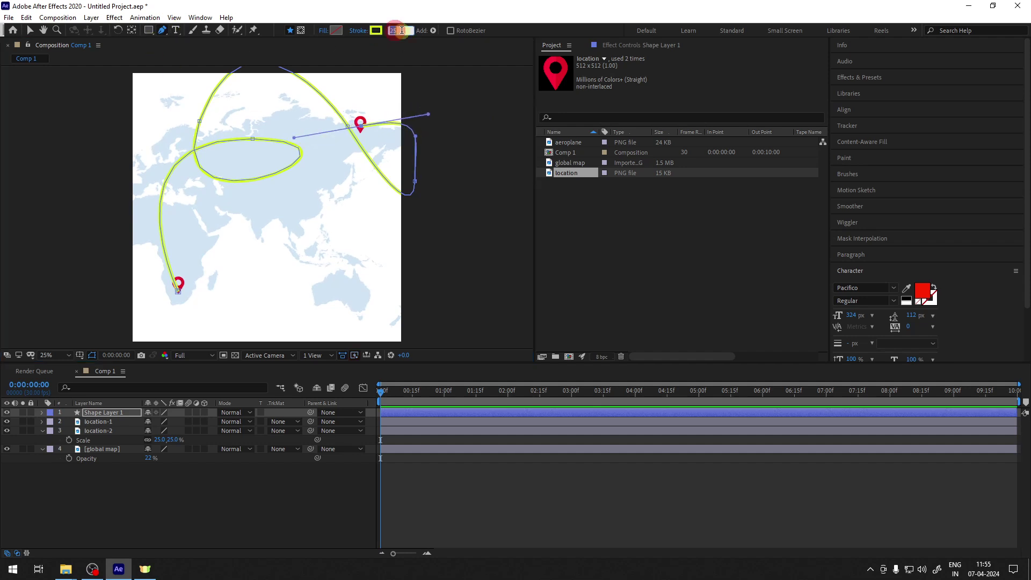
key("Return")
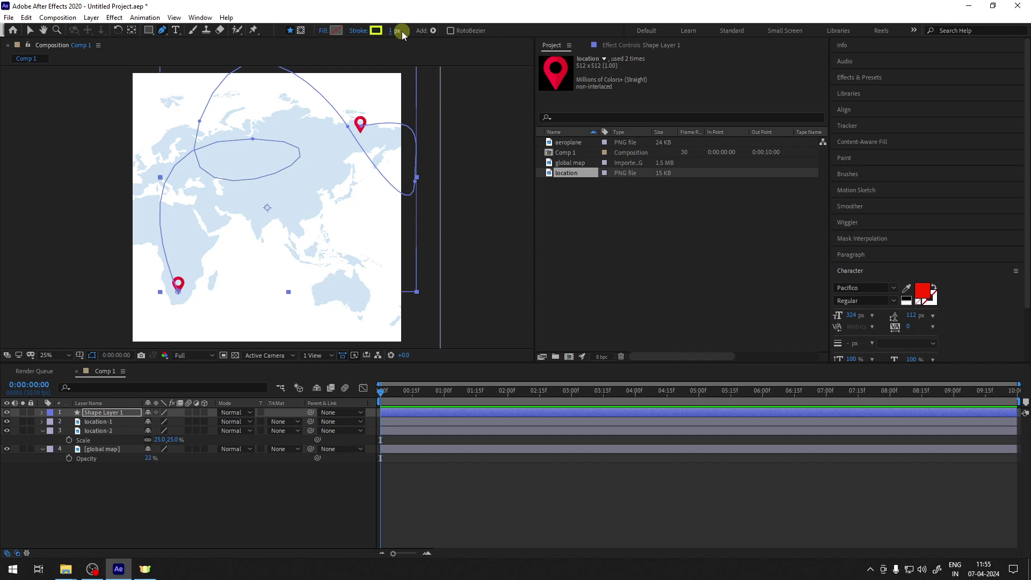
left_click(376, 30)
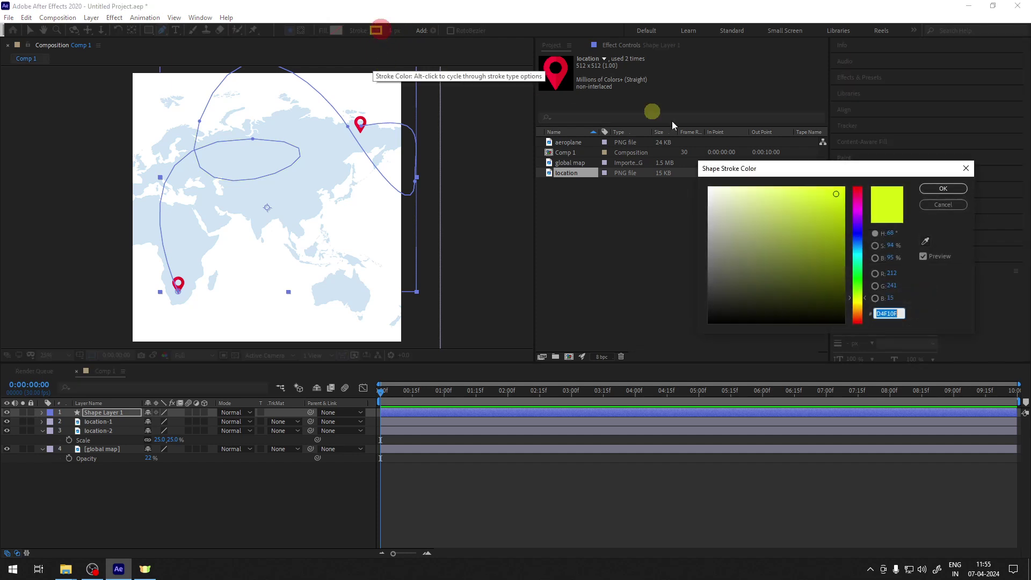
left_click(944, 211)
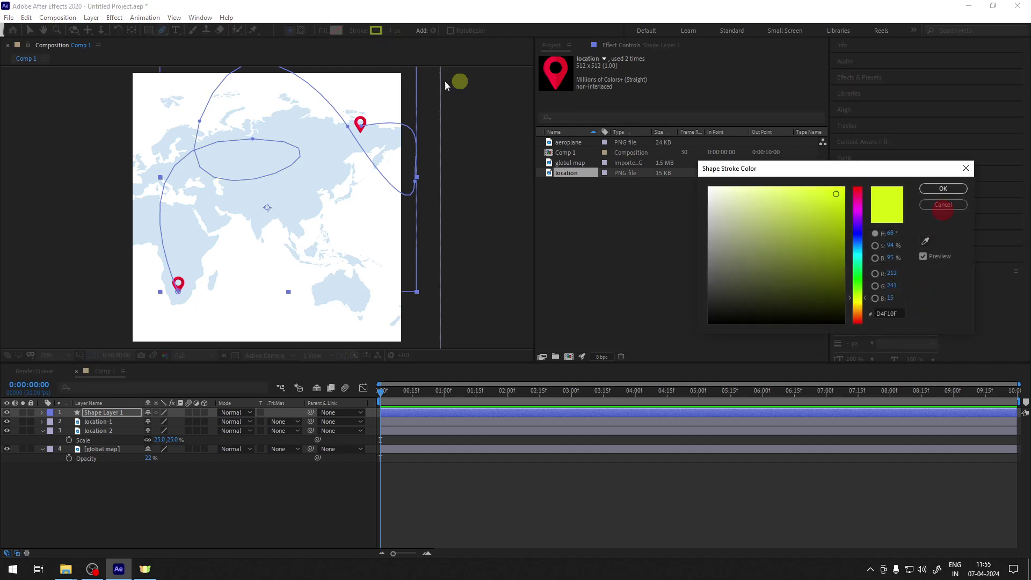
left_click(396, 30)
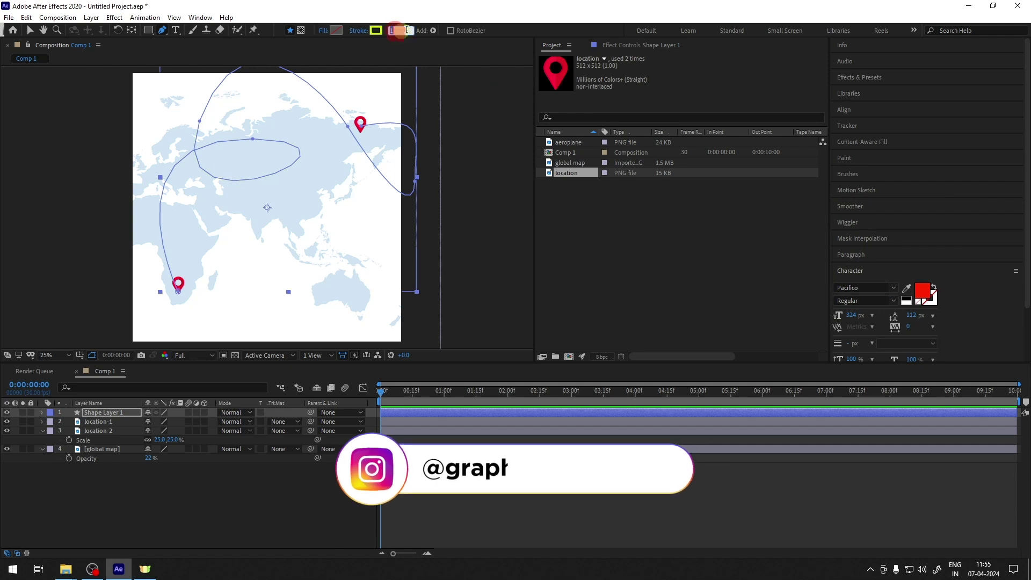
left_click(375, 31)
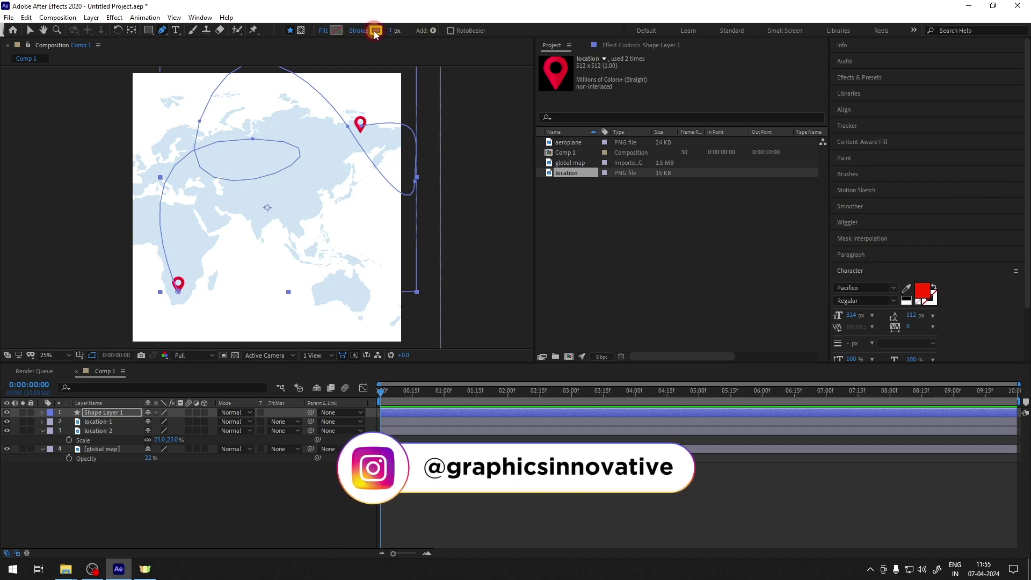
left_click_drag(727, 287, 713, 314)
left_click(934, 189)
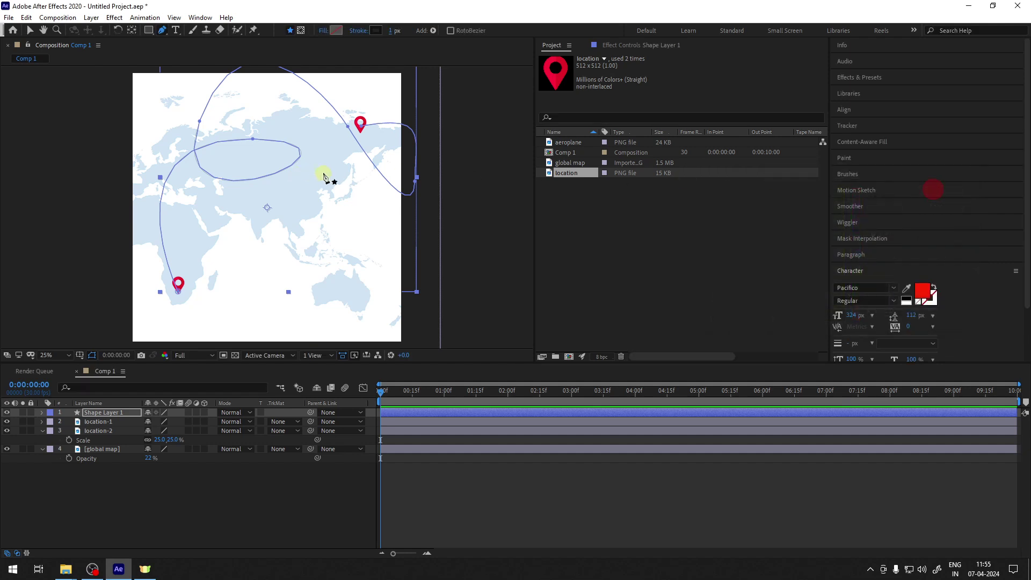
key("period")
key("comma")
left_click(30, 30)
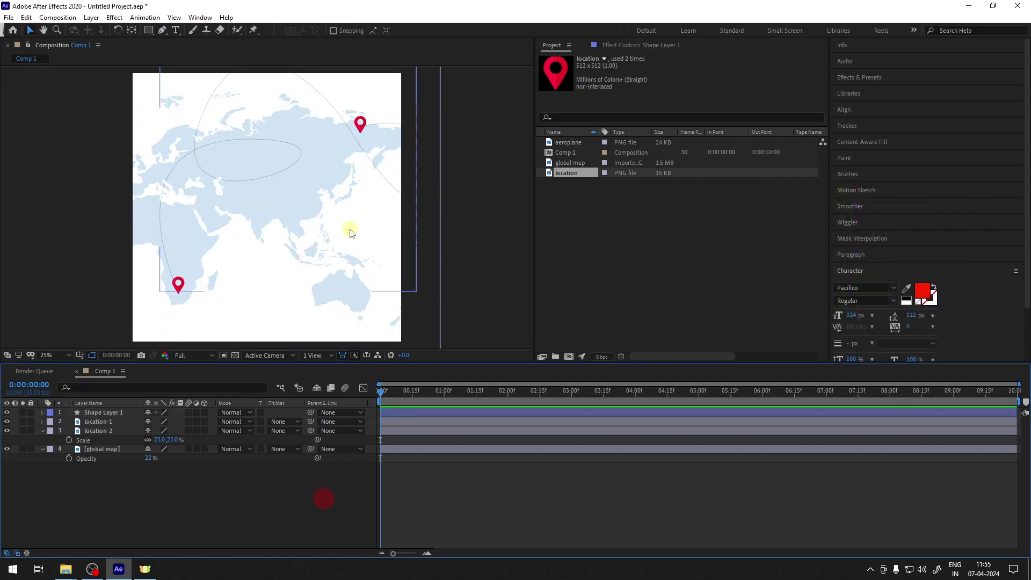
Set the route path's stroke width to 3 px and deselect the layer
left_click(285, 172)
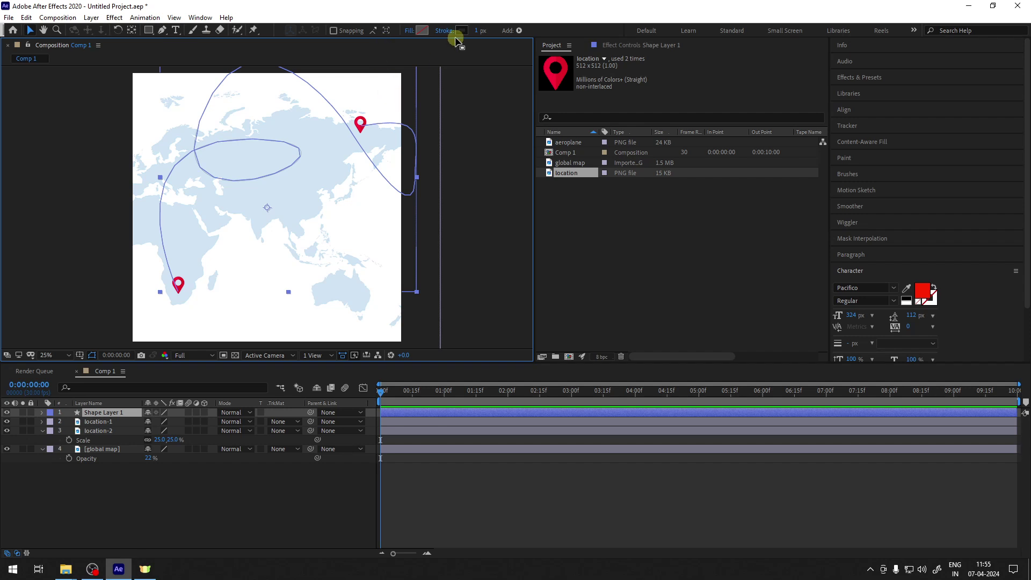
left_click(479, 31)
type("2")
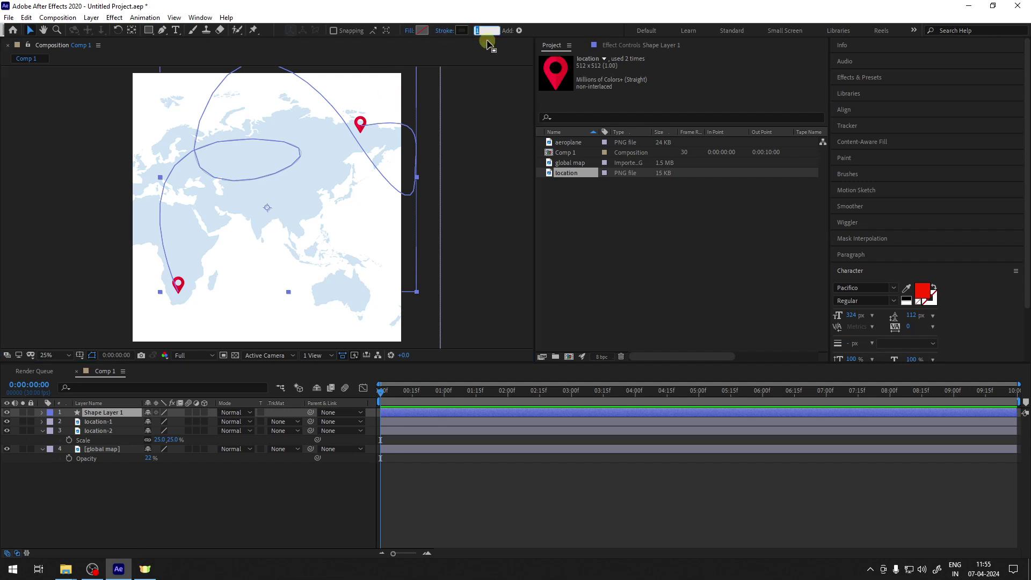
key("Return")
left_click(478, 31)
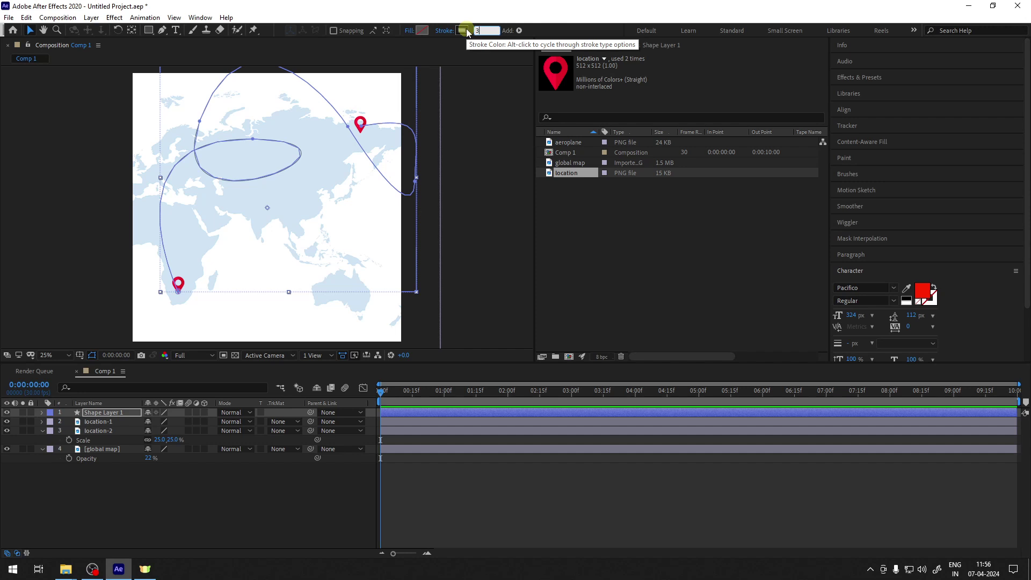
key("Return")
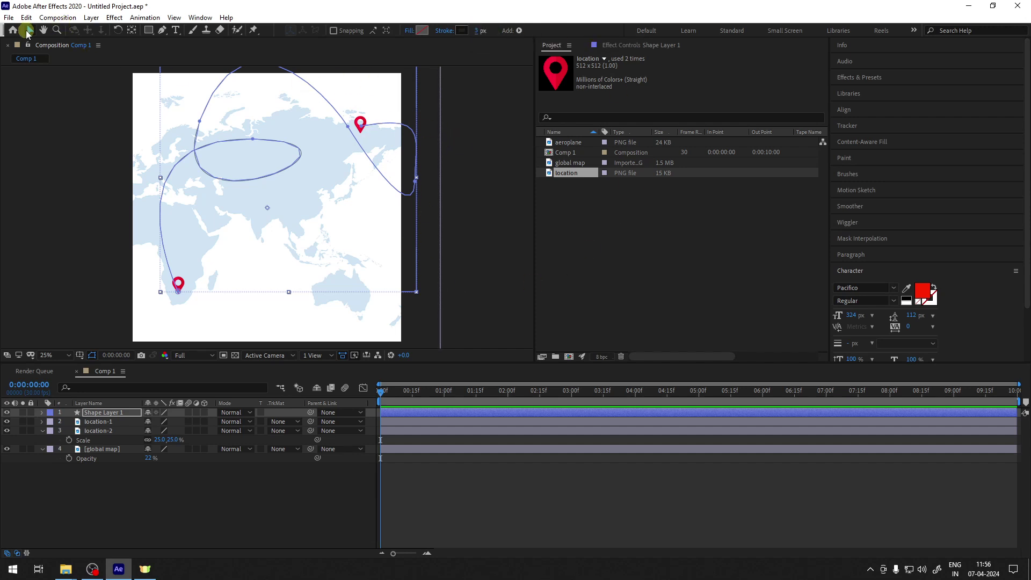
left_click(207, 527)
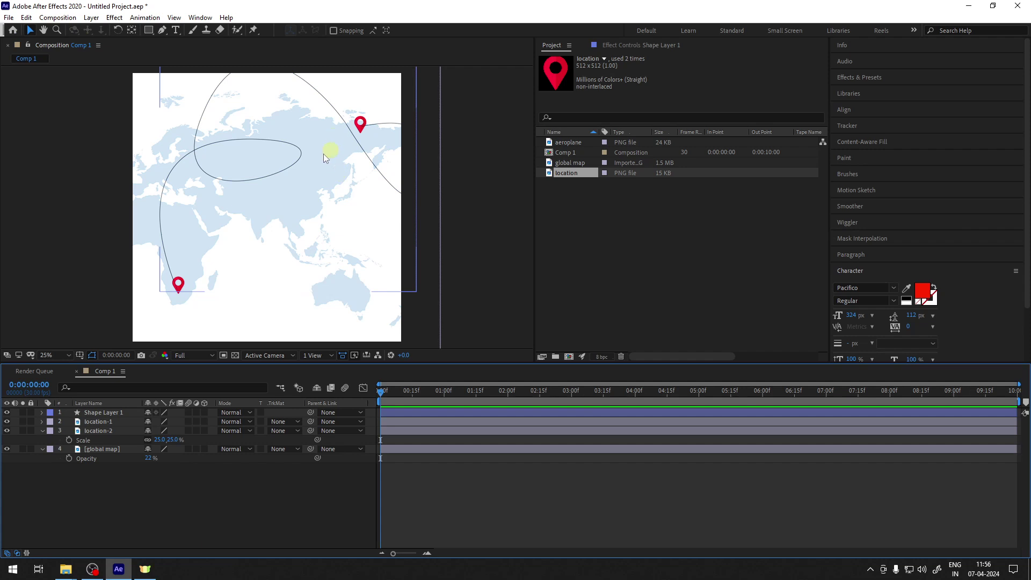
Reshape the end of the route beside the northeastern Russia pin into a smoother curve with the Convert Vertex tool
left_click(290, 168)
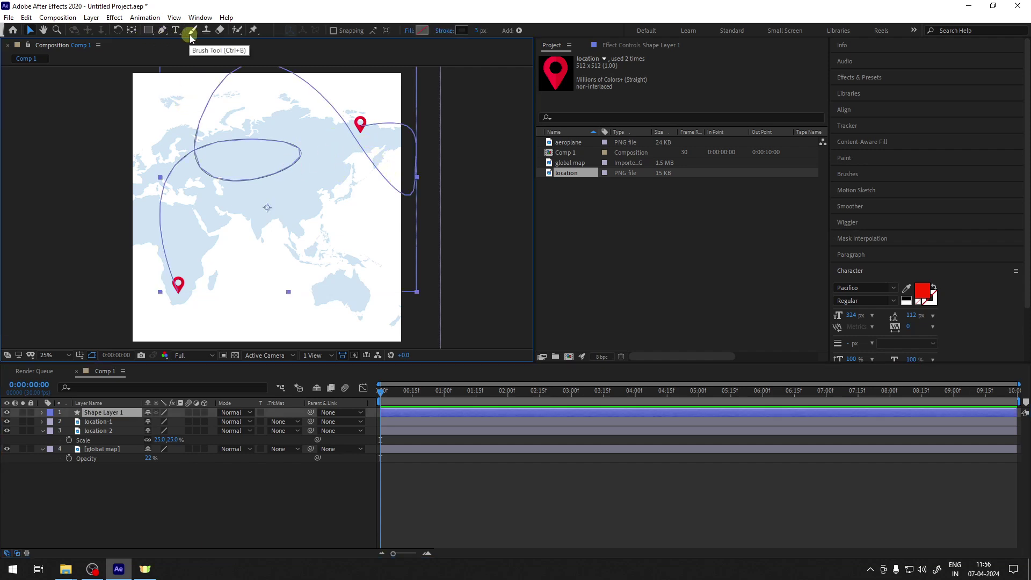
left_click_drag(162, 33, 195, 64)
left_click(439, 139)
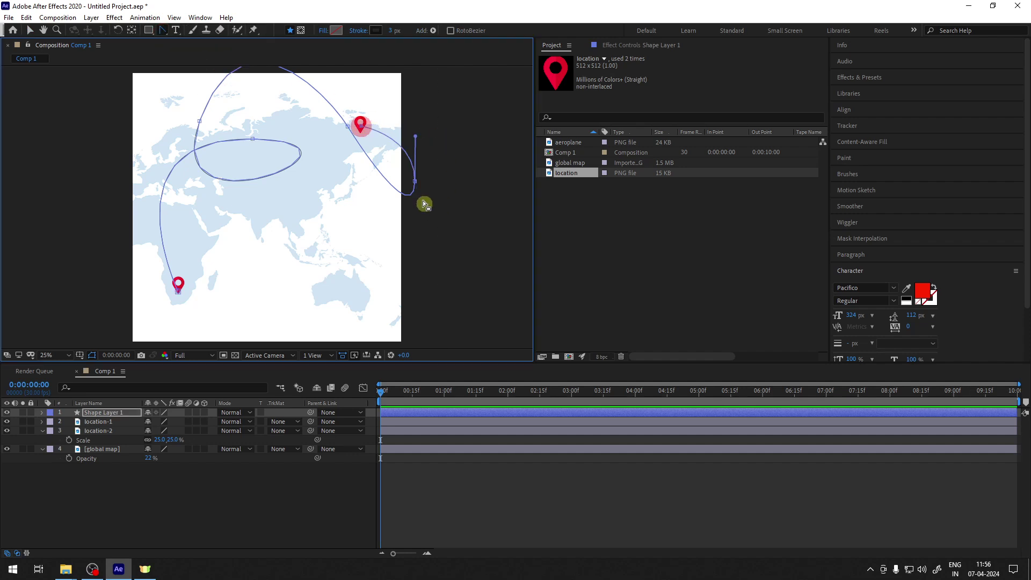
left_click_drag(348, 126, 375, 184)
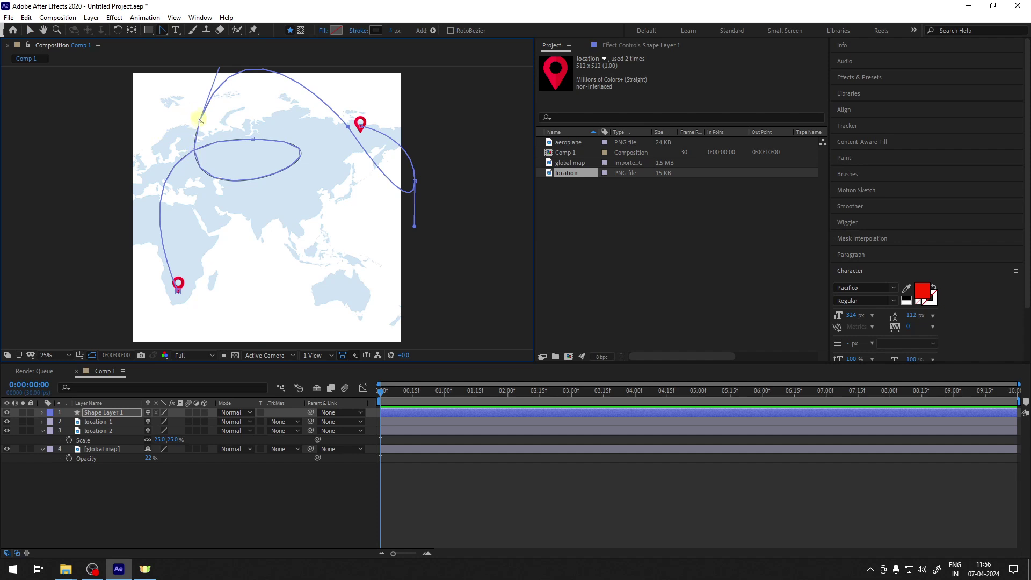
Try to reshape the route's loop over northern Russia by converting its vertices and adjusting their direction handles
left_click(199, 120)
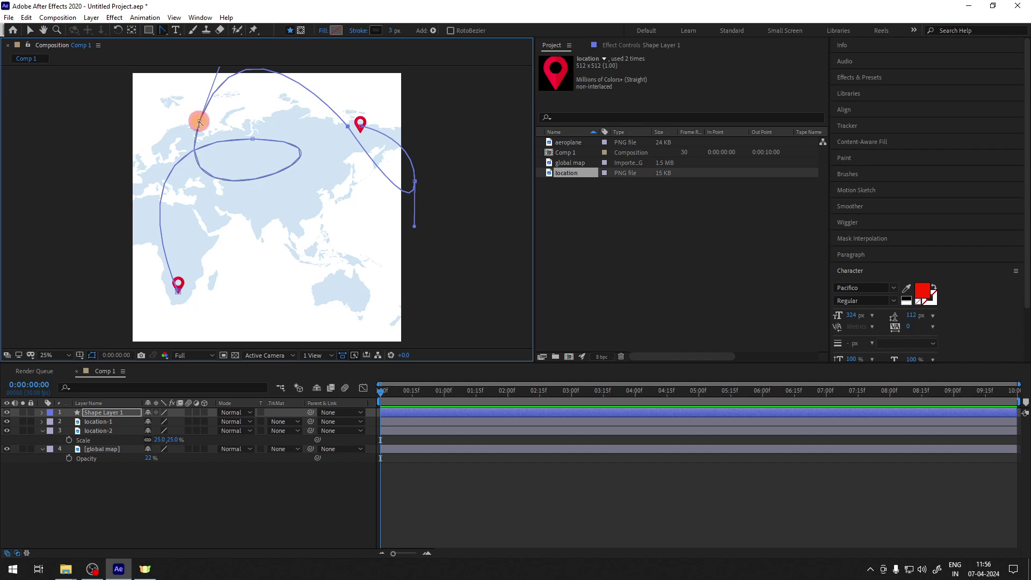
left_click(255, 146)
left_click_drag(255, 146, 254, 142)
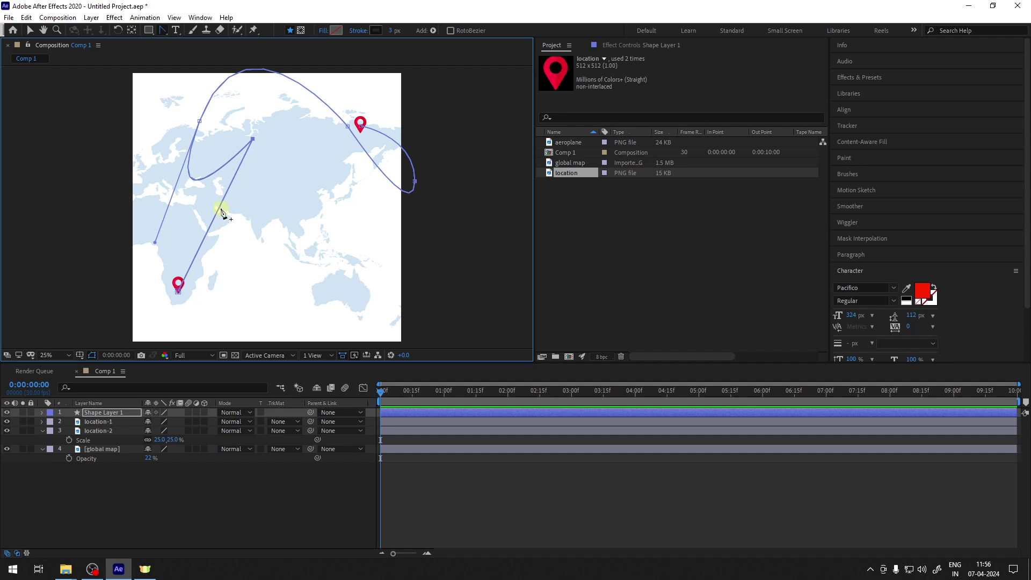
key("ctrl+z")
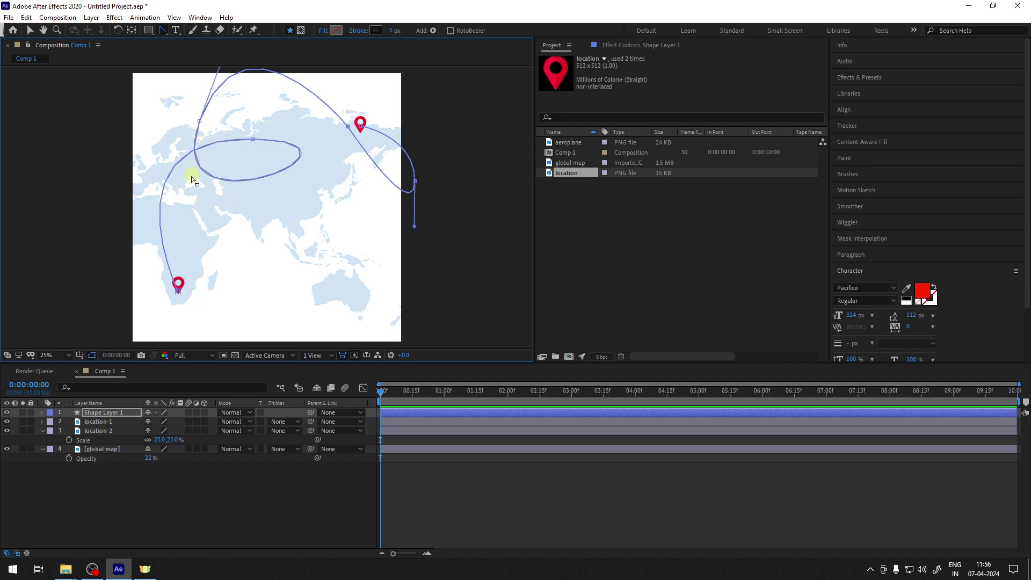
key("ctrl+z")
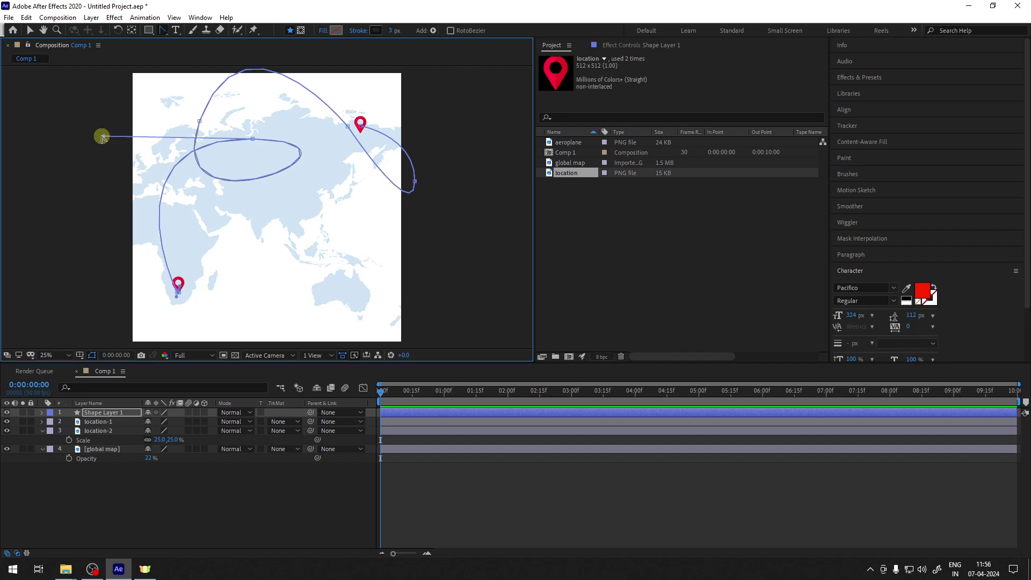
left_click_drag(104, 137, 138, 113)
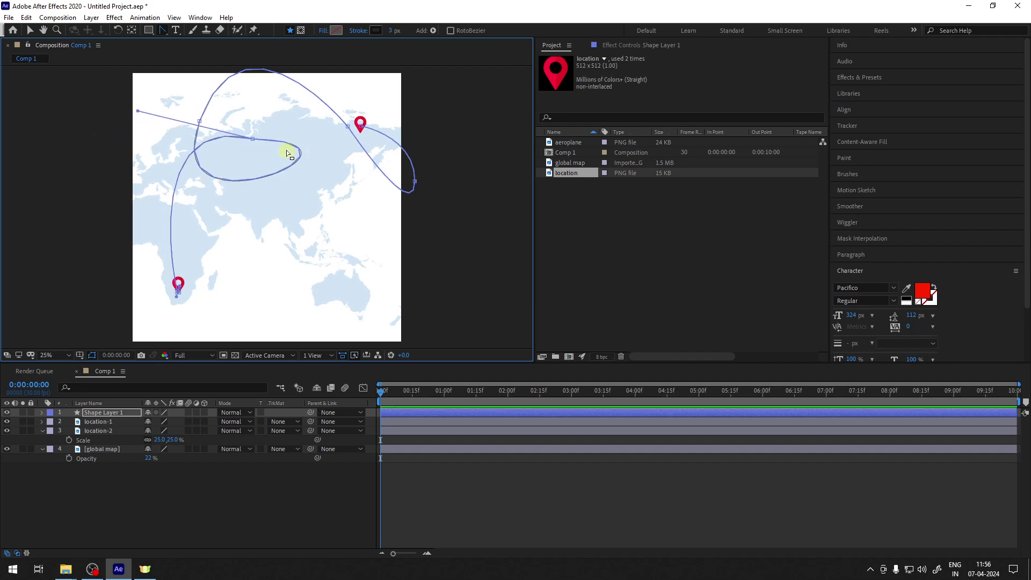
key("ctrl+z")
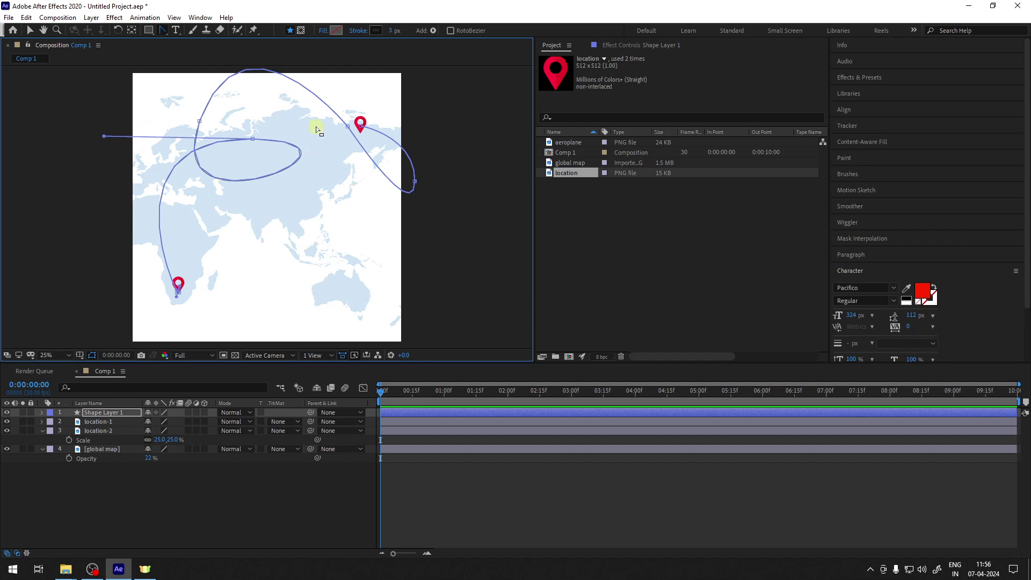
Return to the Selection tool, deselect the route layer and undo the stray move of the global map
left_click(30, 30)
left_click(480, 269)
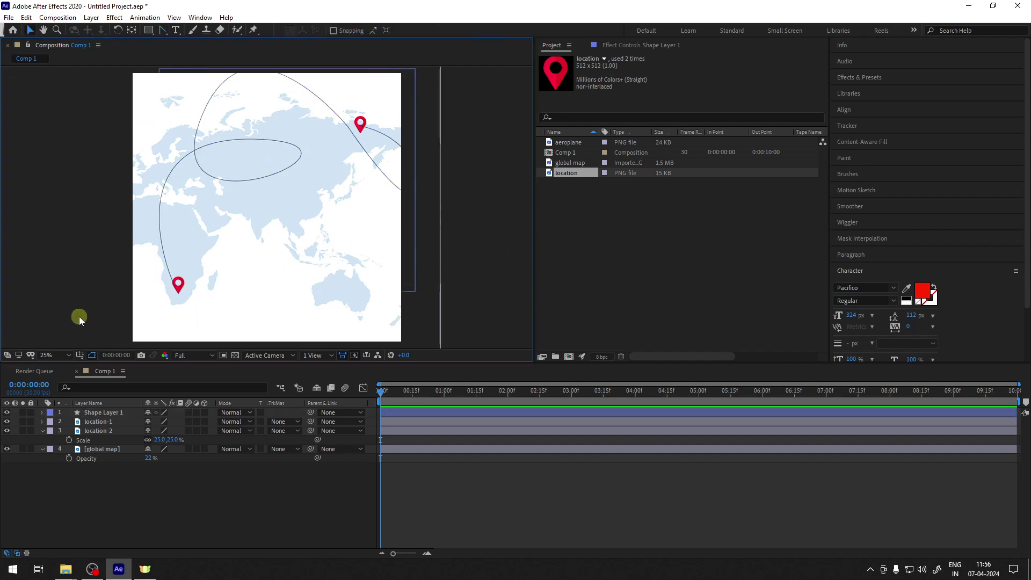
left_click_drag(95, 310, 434, 85)
key("ctrl+z")
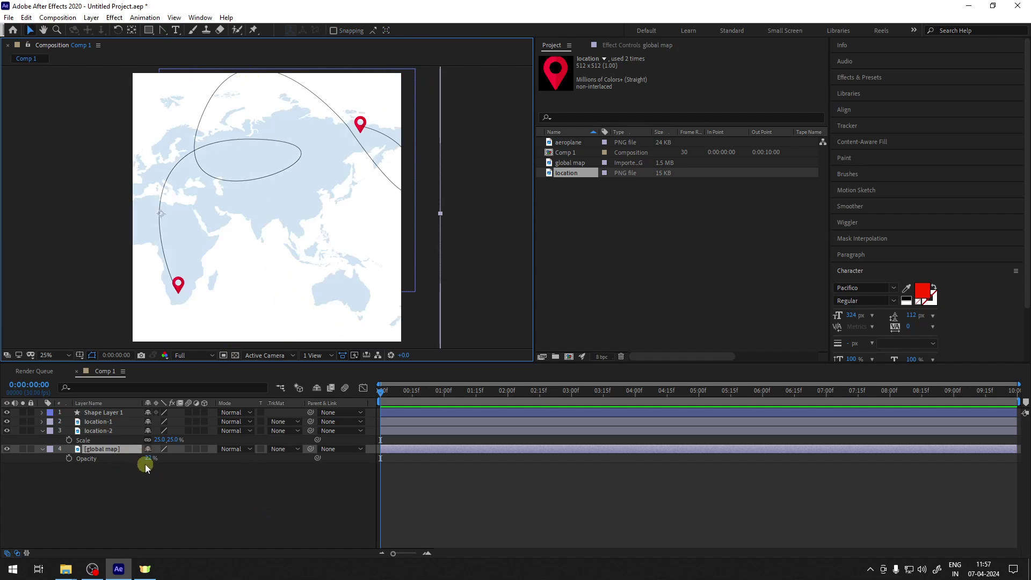
Set the global map layer's Position to 208, 1074 and lock the layer against editing
key("p")
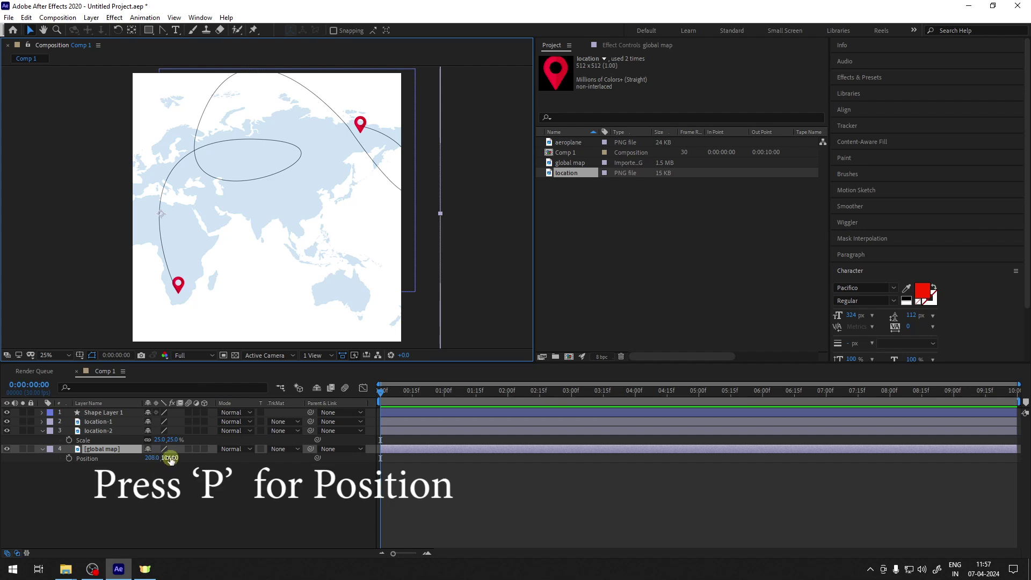
left_click_drag(198, 449, 198, 449)
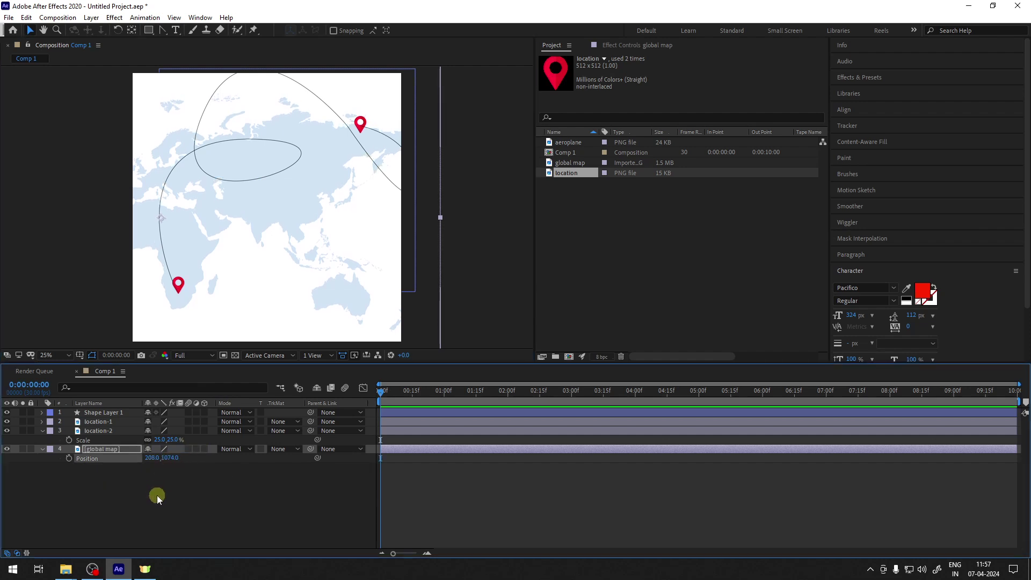
left_click(156, 495)
left_click(107, 450)
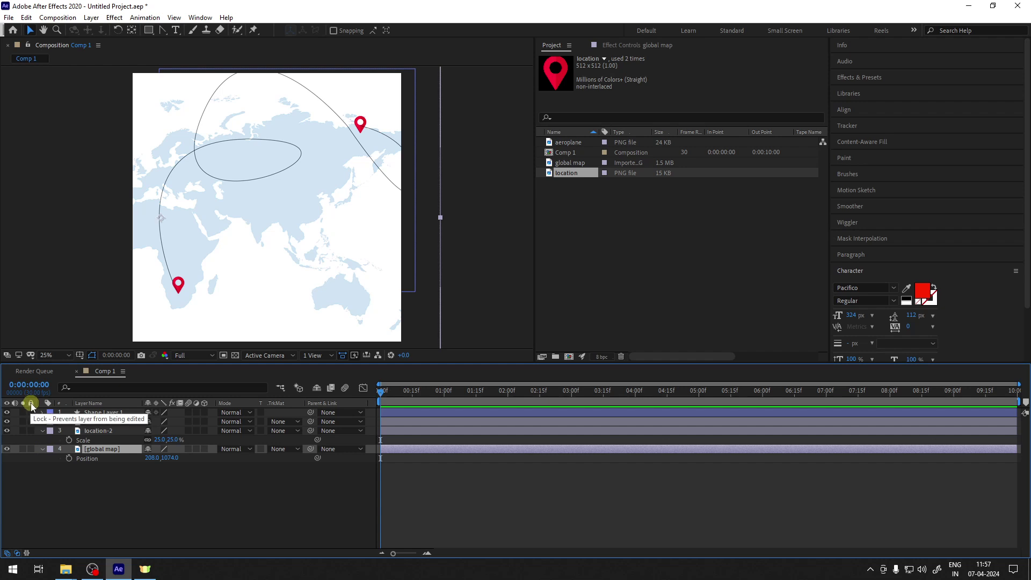
left_click(31, 451)
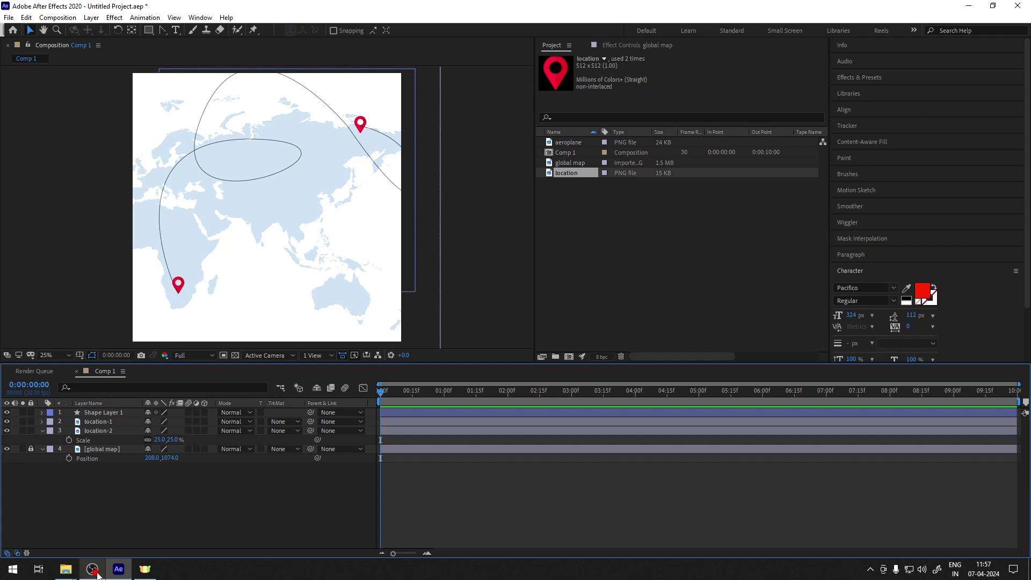
Move the route's shape layer beneath both location layers, directly above the global map layer, and deselect it
left_click(178, 284)
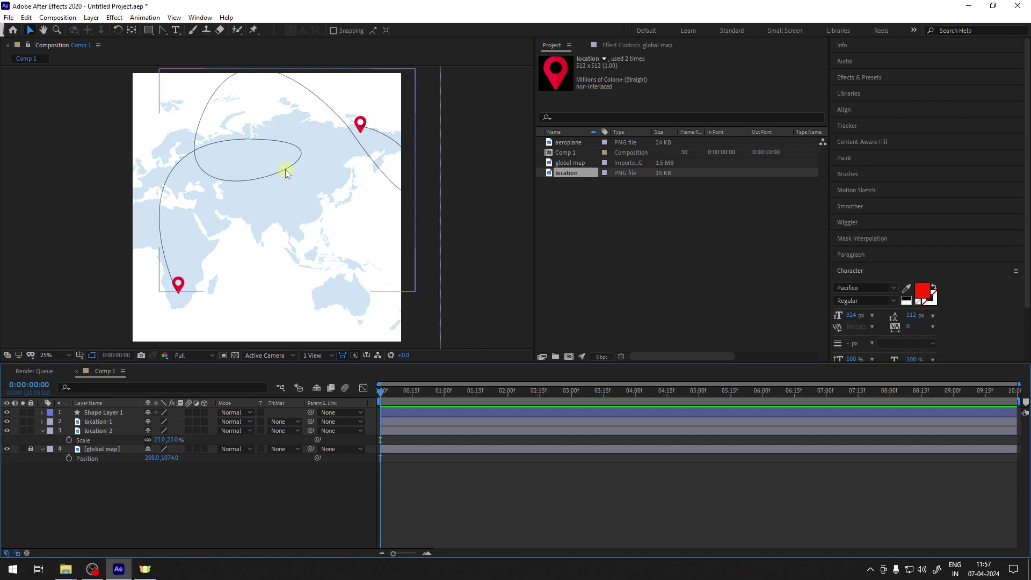
left_click(285, 169)
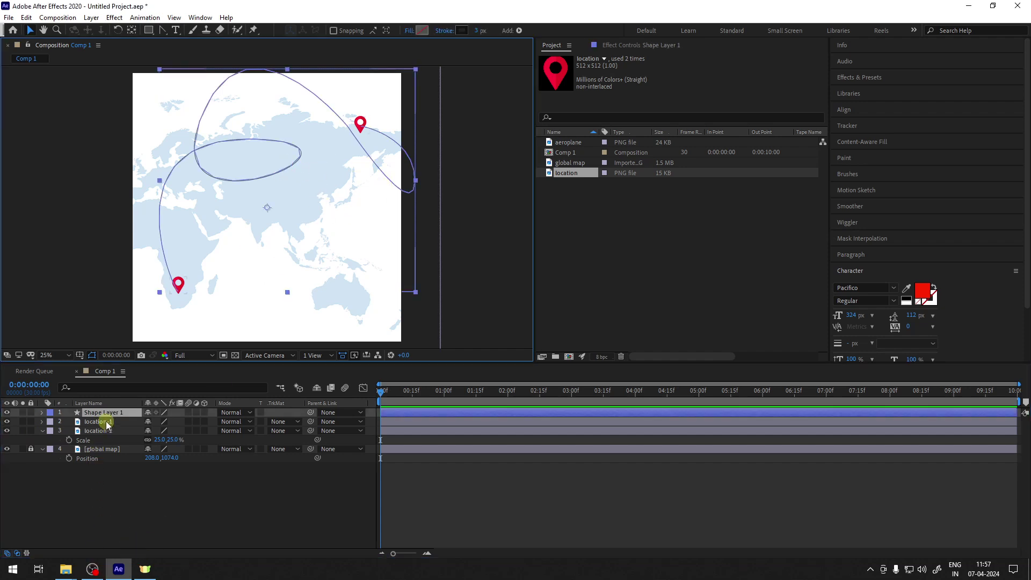
left_click_drag(105, 411, 105, 439)
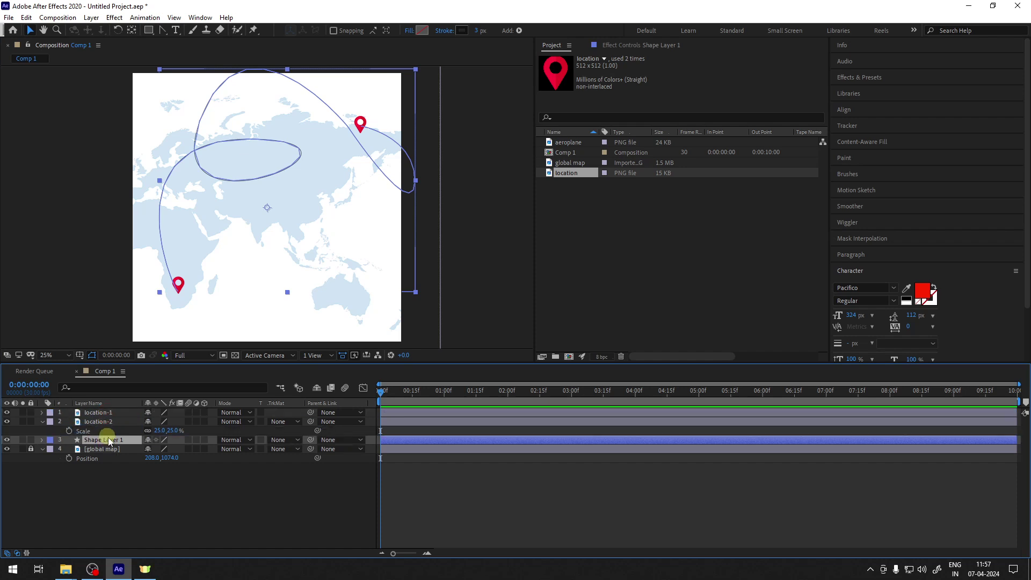
left_click(171, 519)
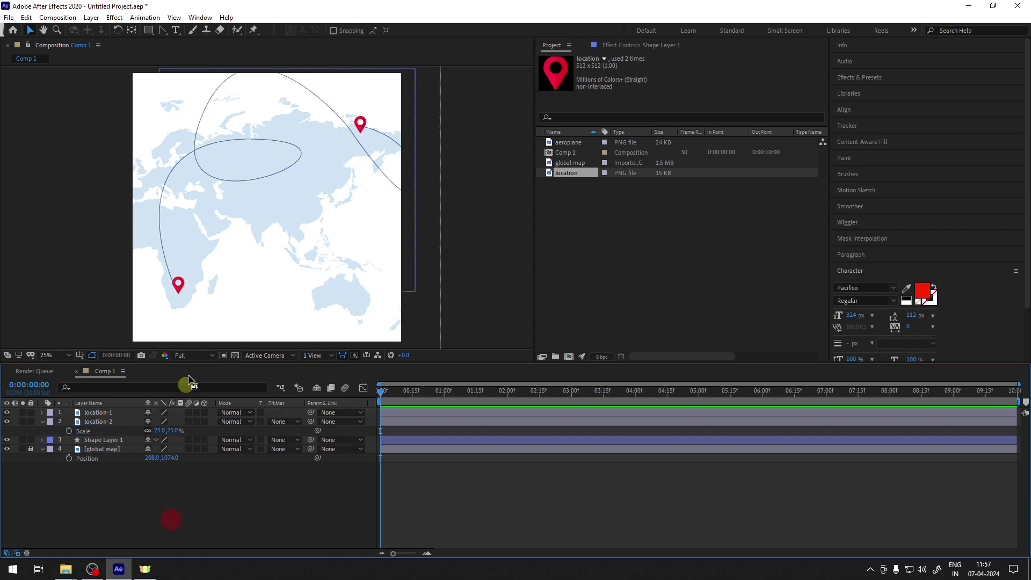
Add the aeroplane image to the composition as the topmost layer and deselect it
left_click(580, 146)
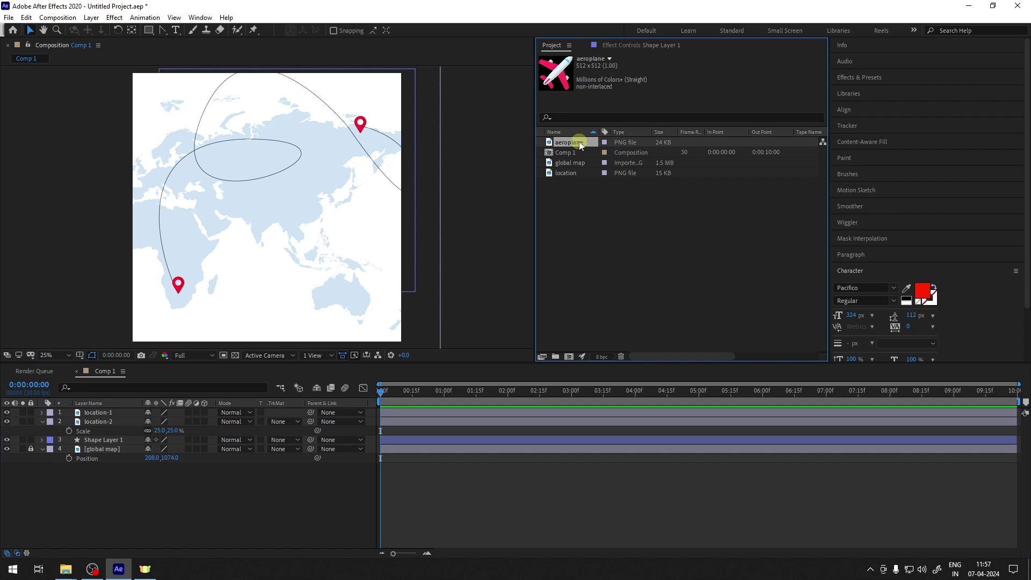
left_click_drag(578, 140, 107, 407)
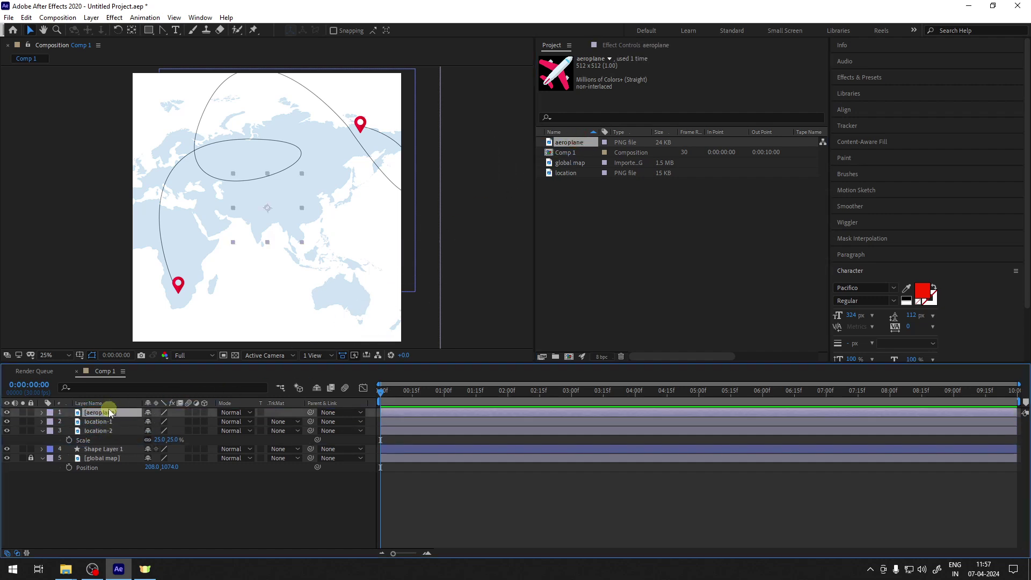
left_click(475, 230)
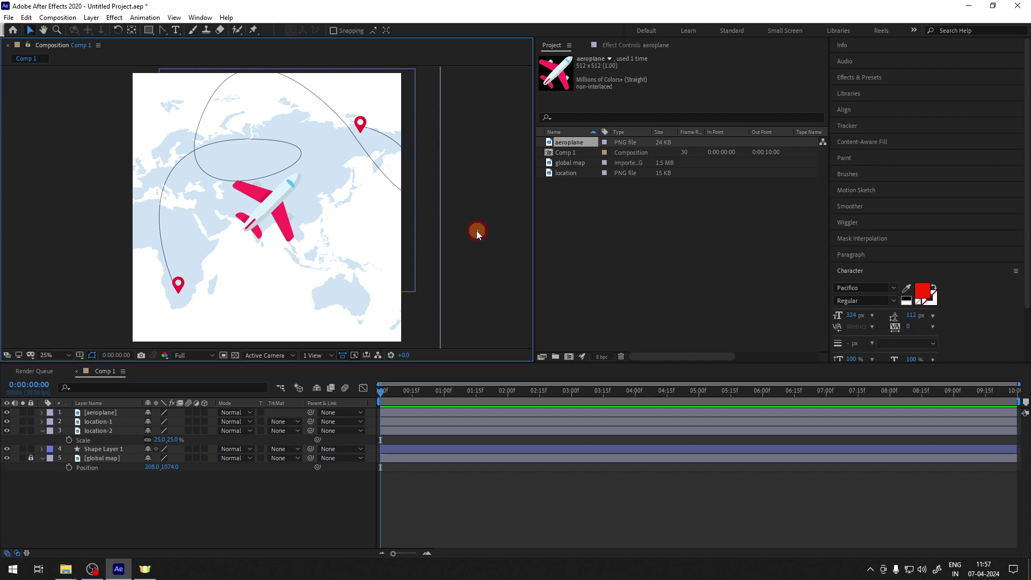
Move the aeroplane over southern Africa and set its Scale to 38%
left_click(273, 212)
left_click_drag(285, 194, 202, 250)
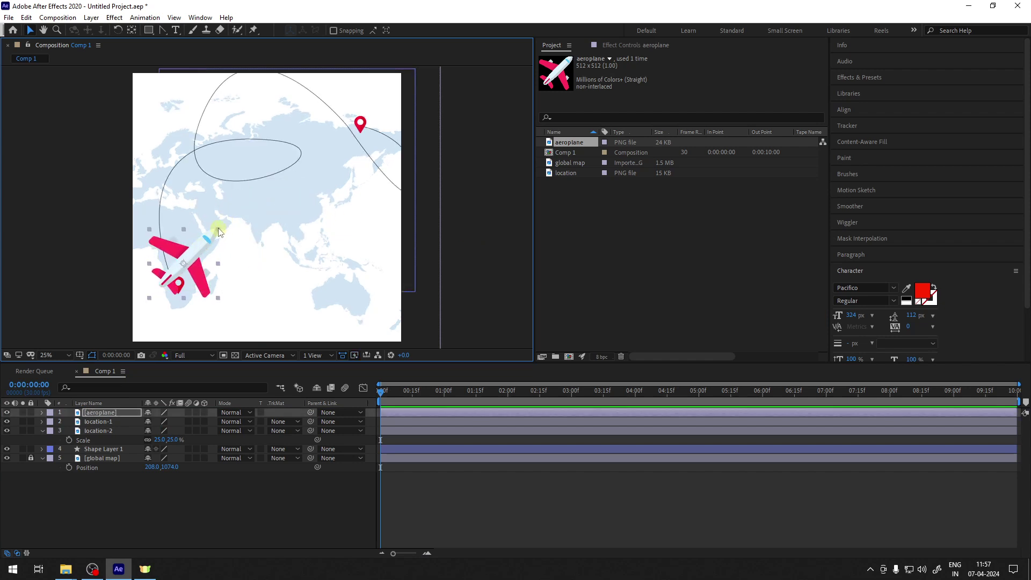
key("s")
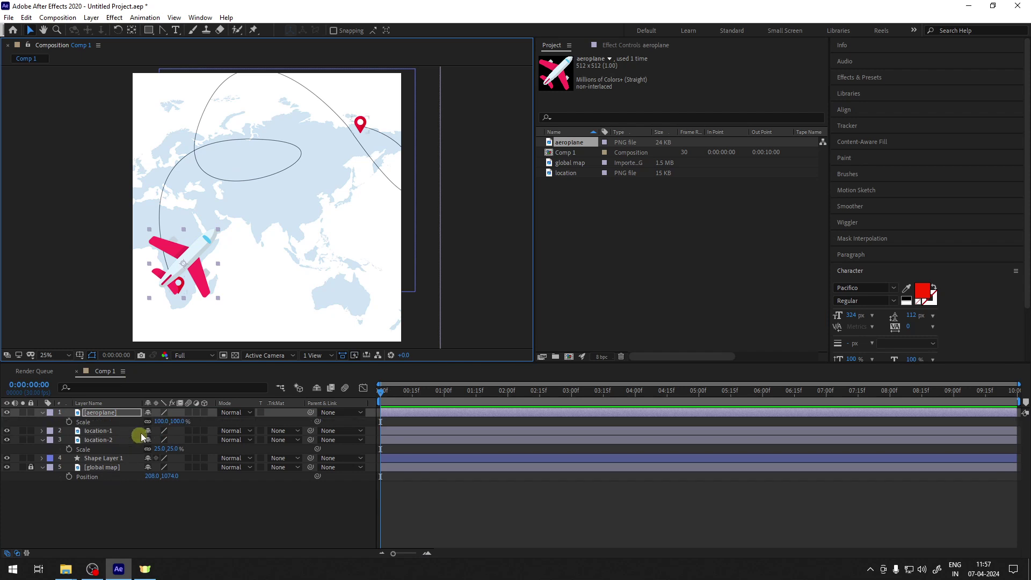
left_click_drag(162, 421, 129, 422)
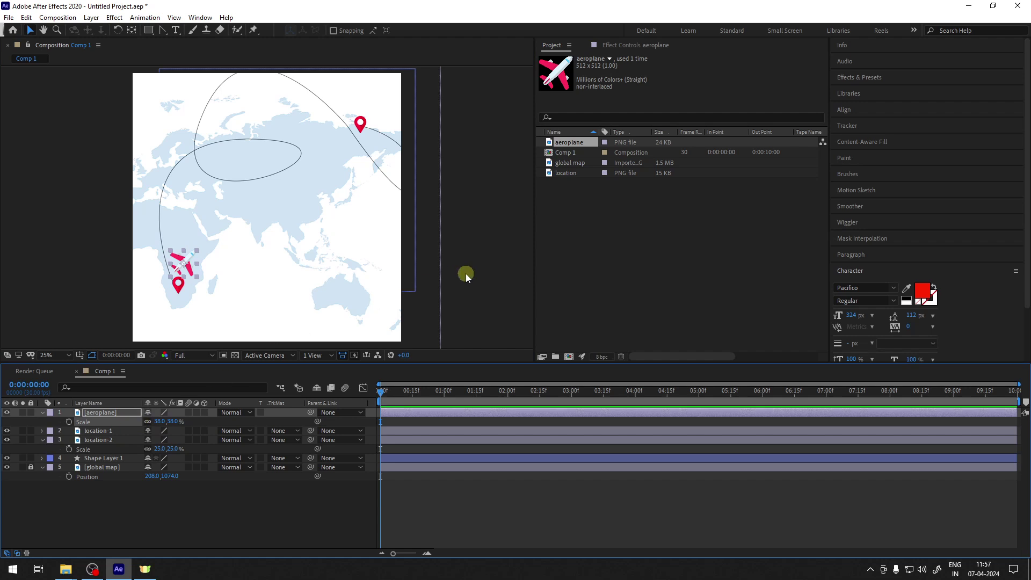
left_click(466, 272)
Move the aeroplane onto the start of the route at the southern Africa pin
left_click(192, 276)
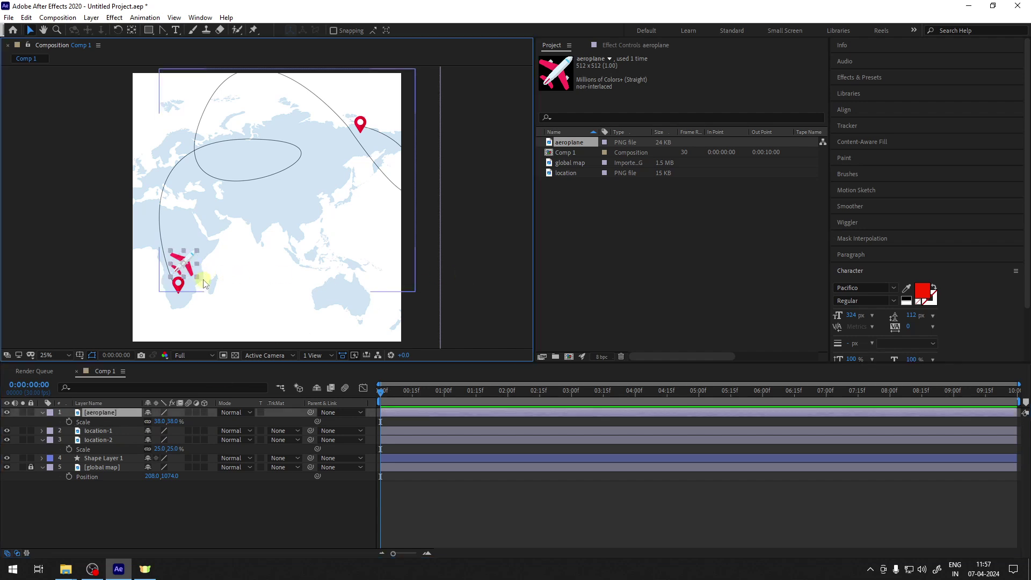
left_click(188, 267)
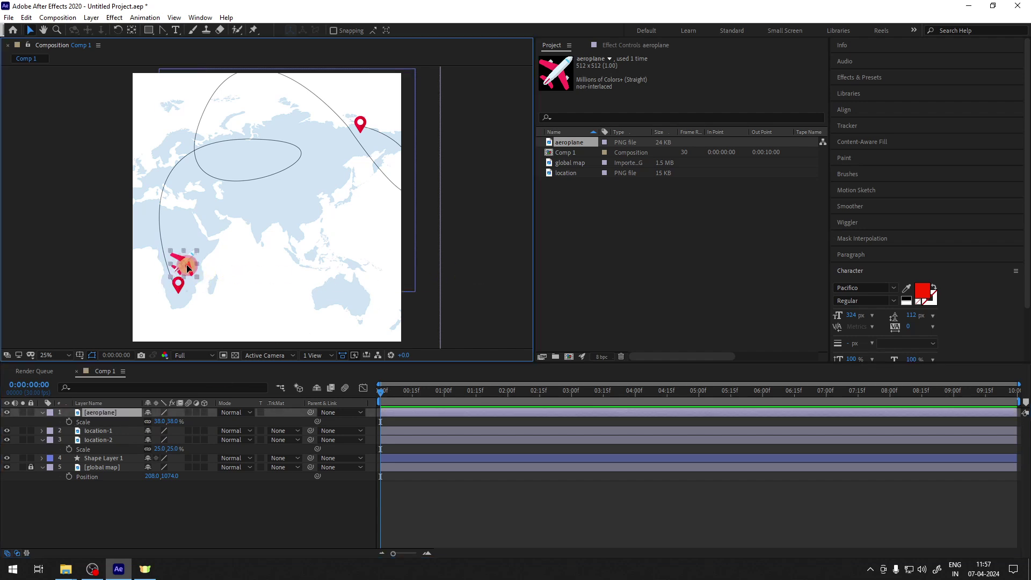
left_click(99, 458)
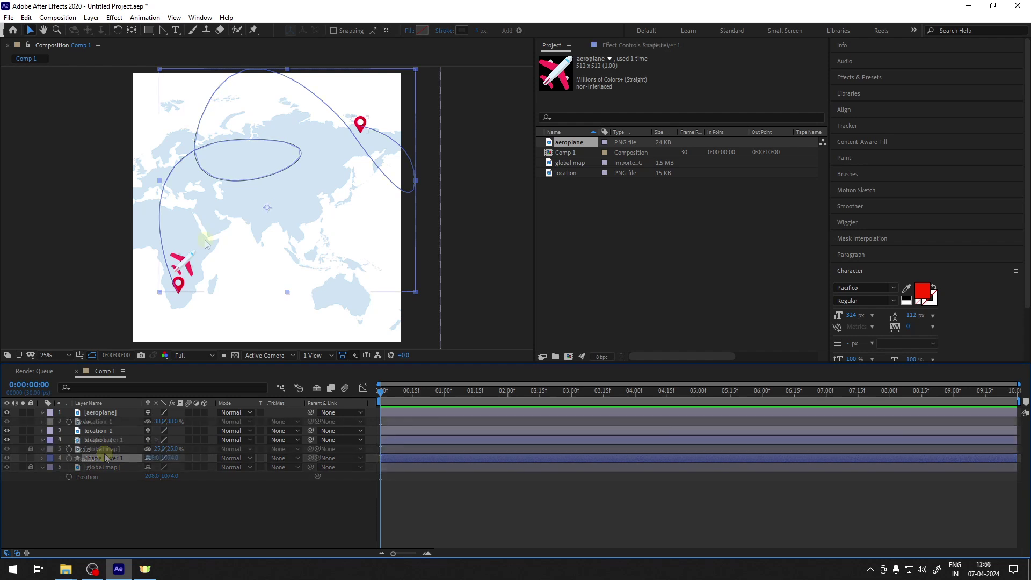
left_click(173, 262)
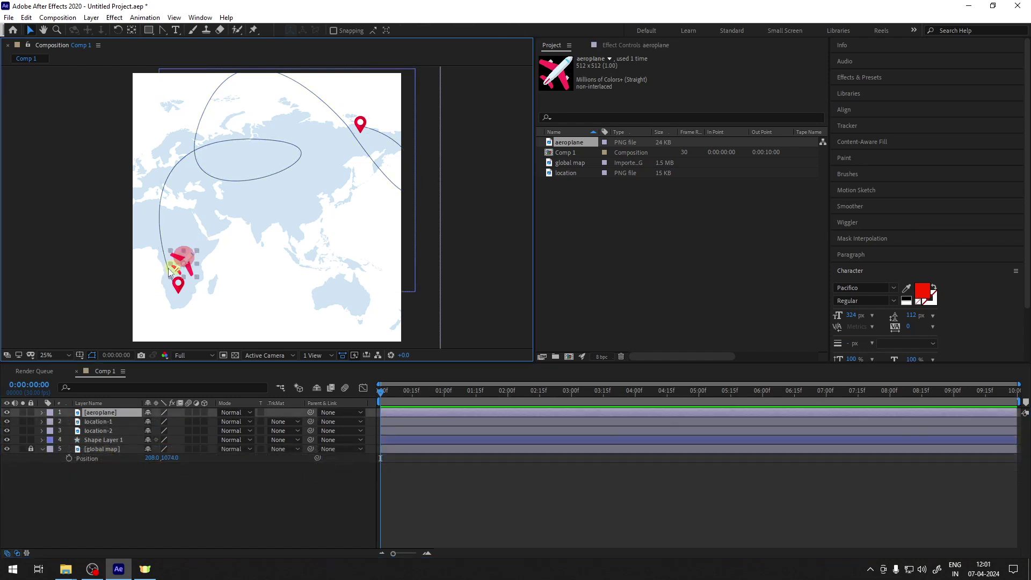
scroll(157, 266, "up", 2)
scroll(179, 280, "down", 2)
left_click_drag(178, 272, 180, 275)
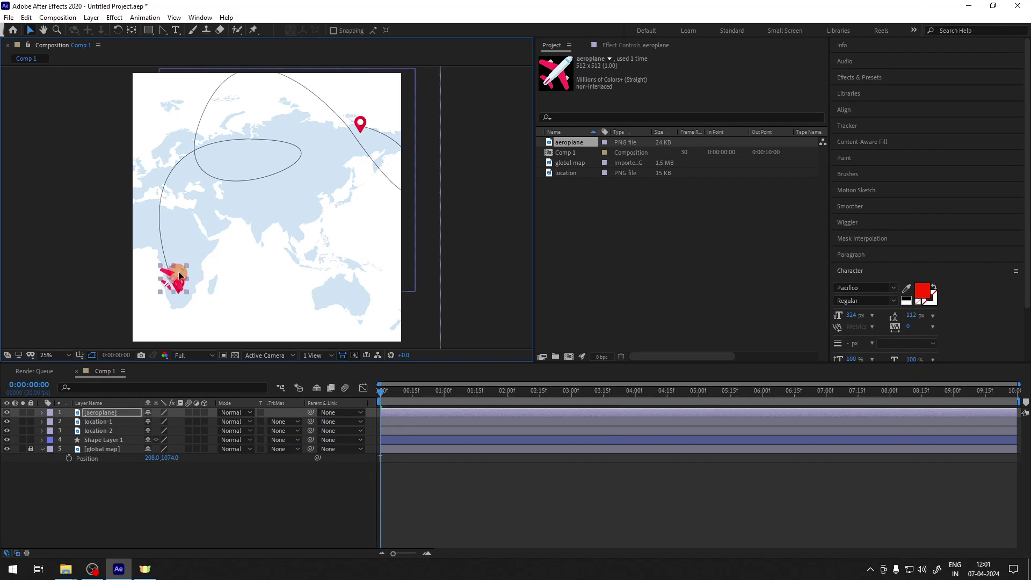
Copy the Path property of Path 1 from the route's shape layer, and collapse the layer's properties
left_click(99, 426)
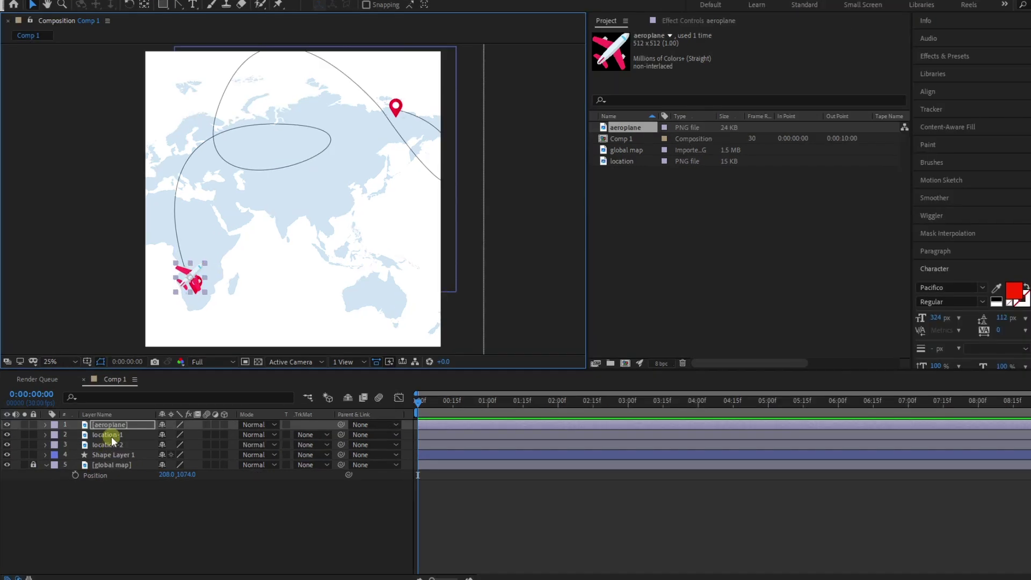
left_click(98, 459)
left_click(111, 458)
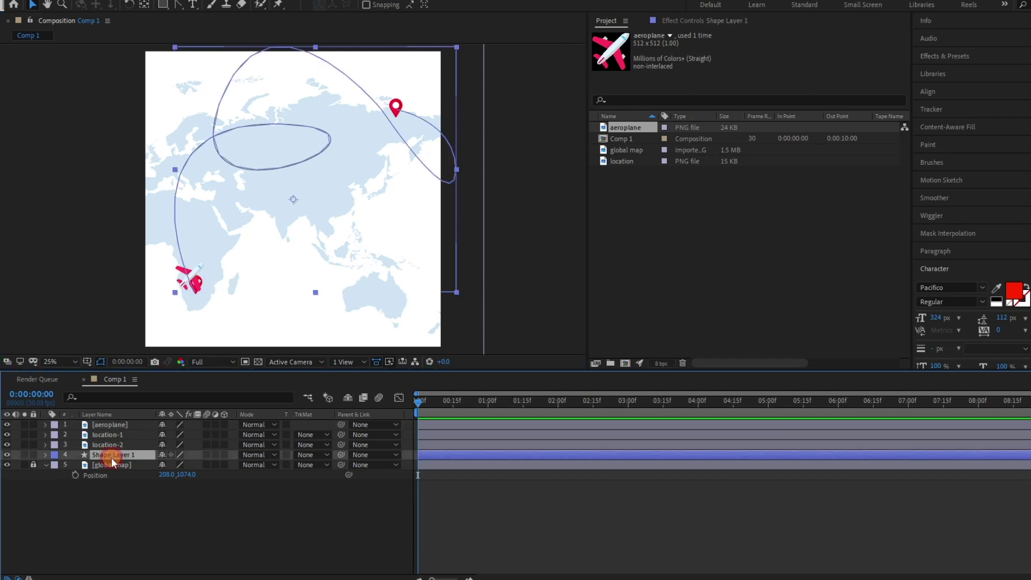
left_click(45, 455)
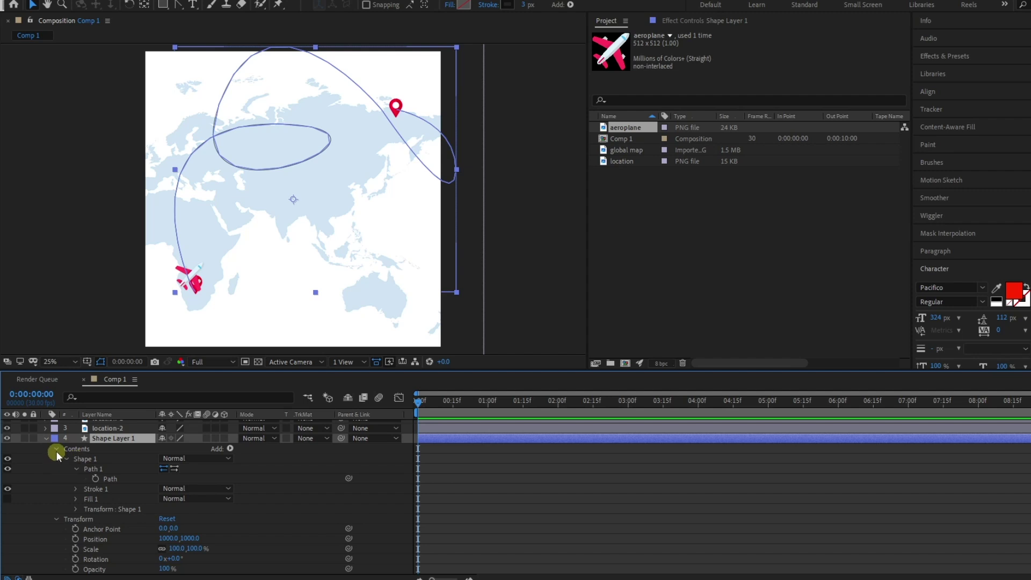
left_click(56, 450)
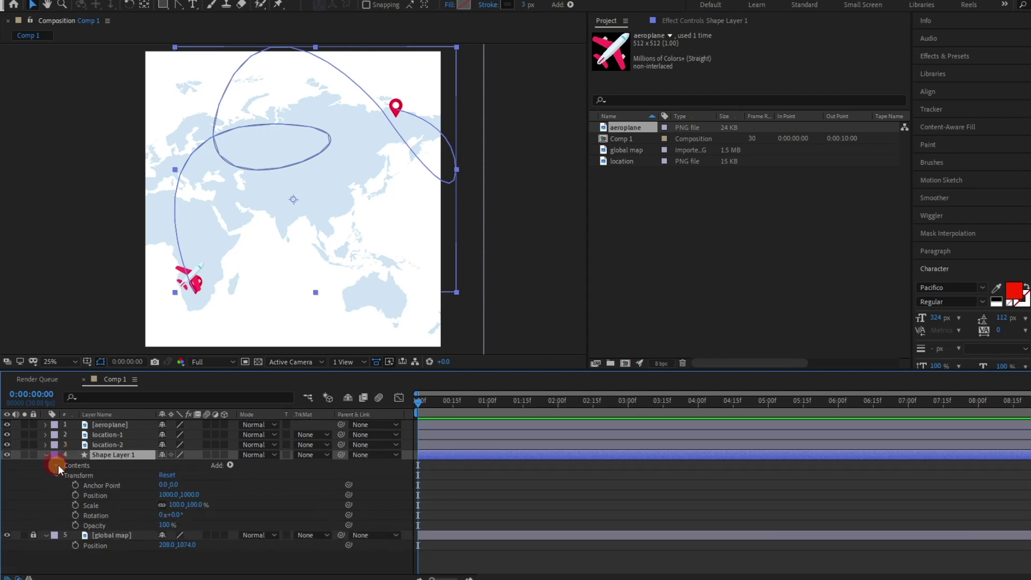
left_click(57, 464)
left_click(90, 485)
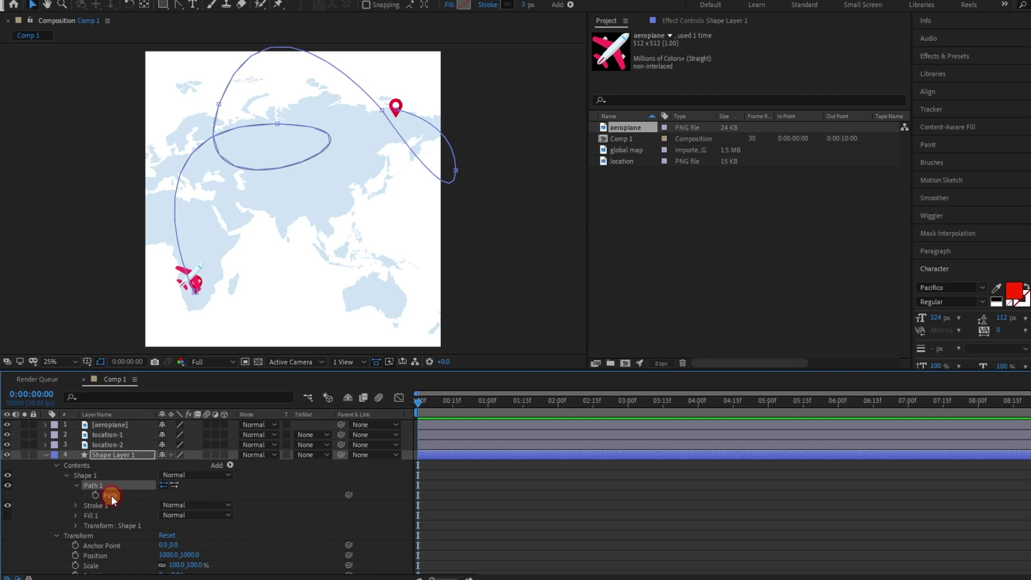
left_click(117, 493)
right_click(116, 494)
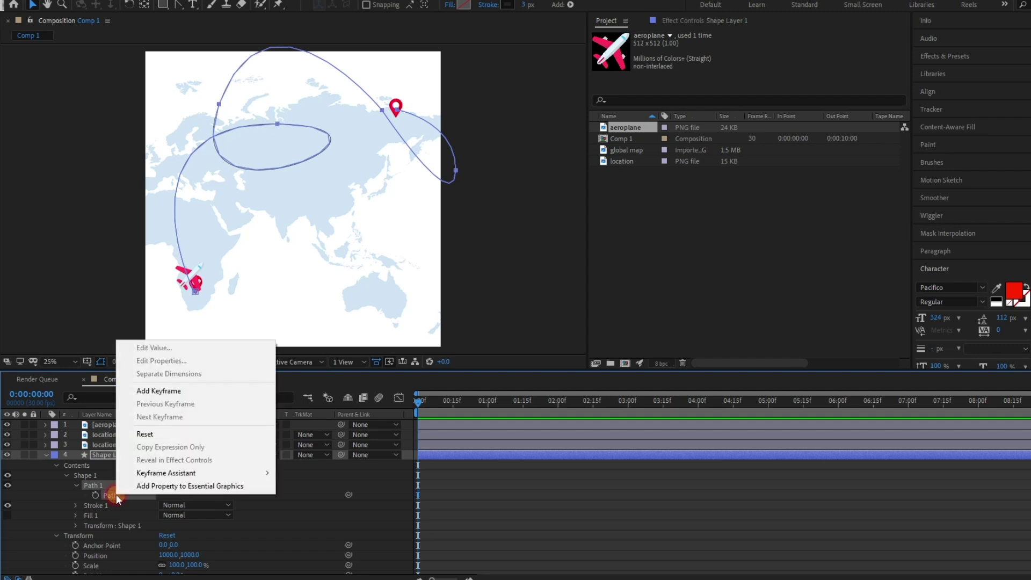
left_click(108, 495)
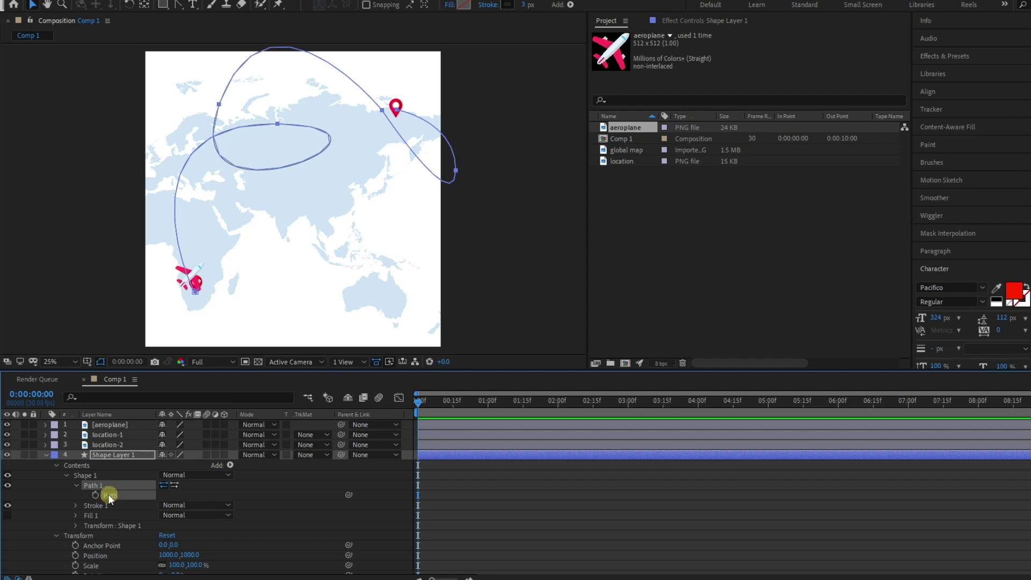
left_click(47, 455)
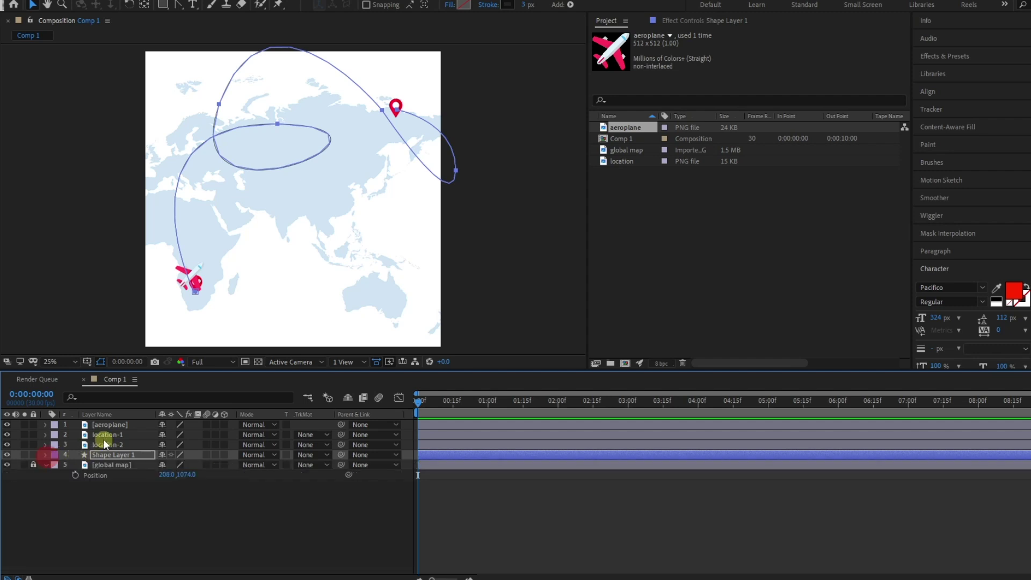
Paste the copied route path into the aeroplane layer's Position property as motion keyframes, and preview the movement
left_click(111, 423)
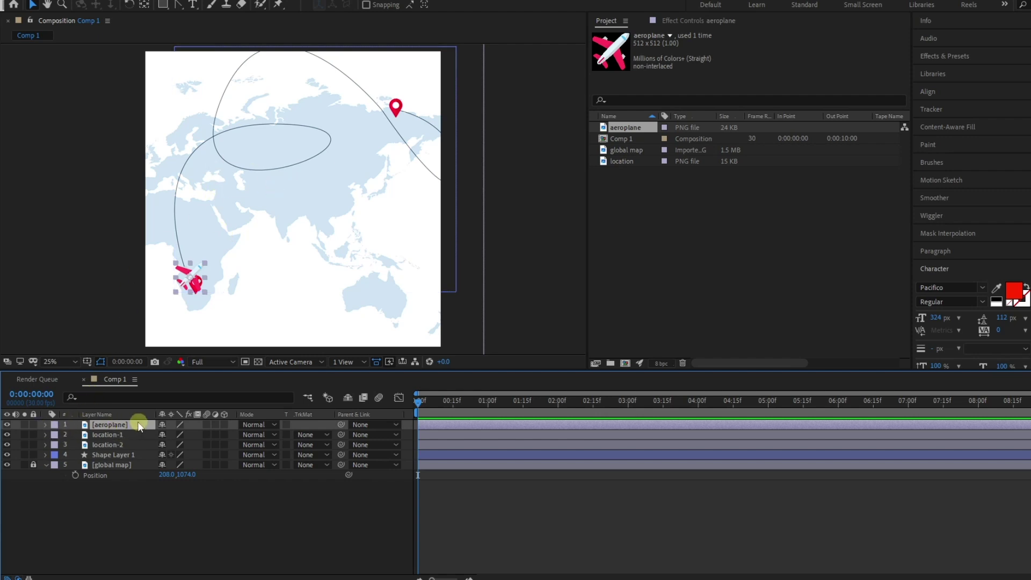
key("p")
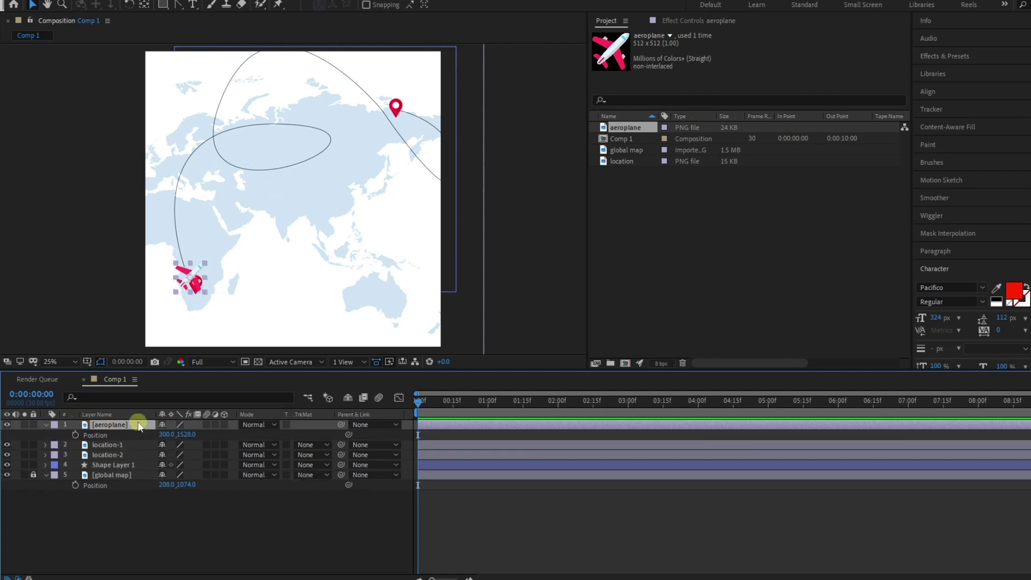
left_click(94, 436)
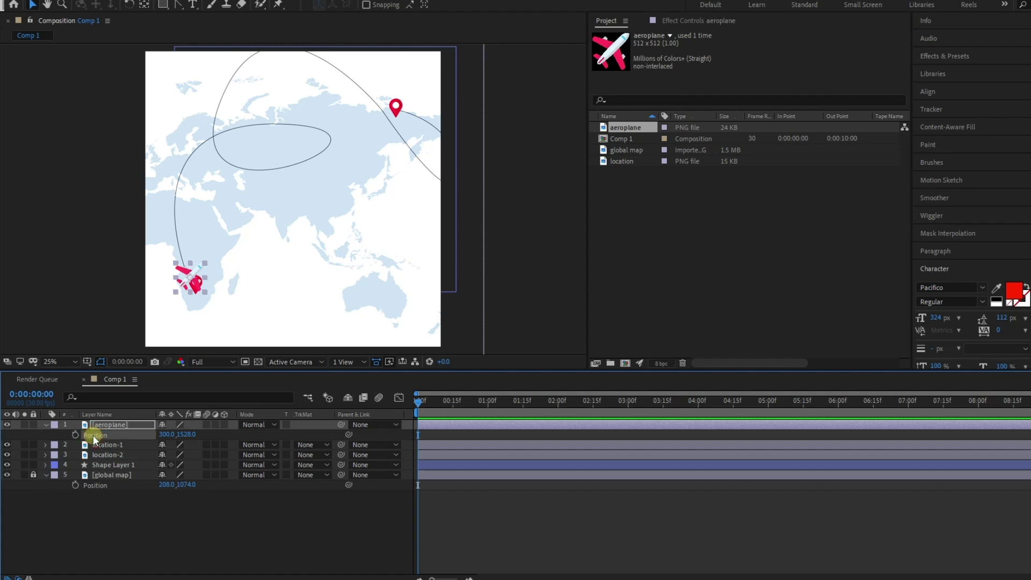
key("ctrl+v")
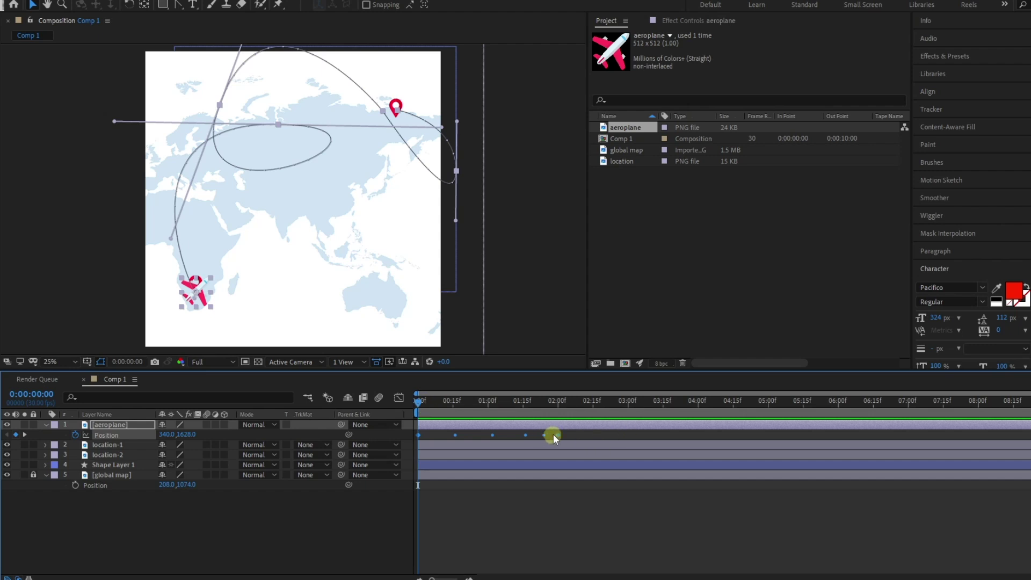
left_click(536, 316)
key("space")
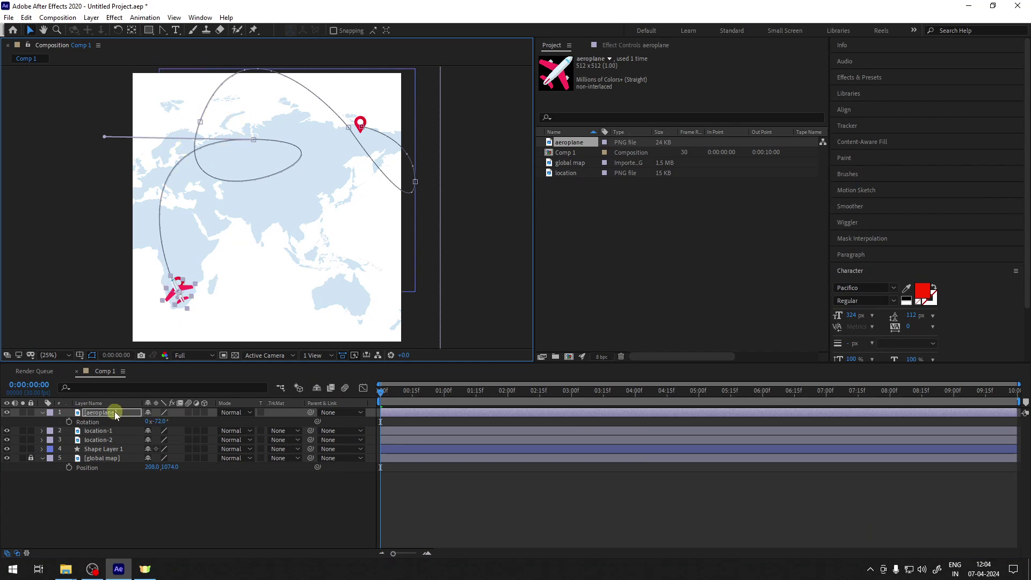
Set the aeroplane layer's Auto-Orientation to Orient Along Path
left_click(97, 422)
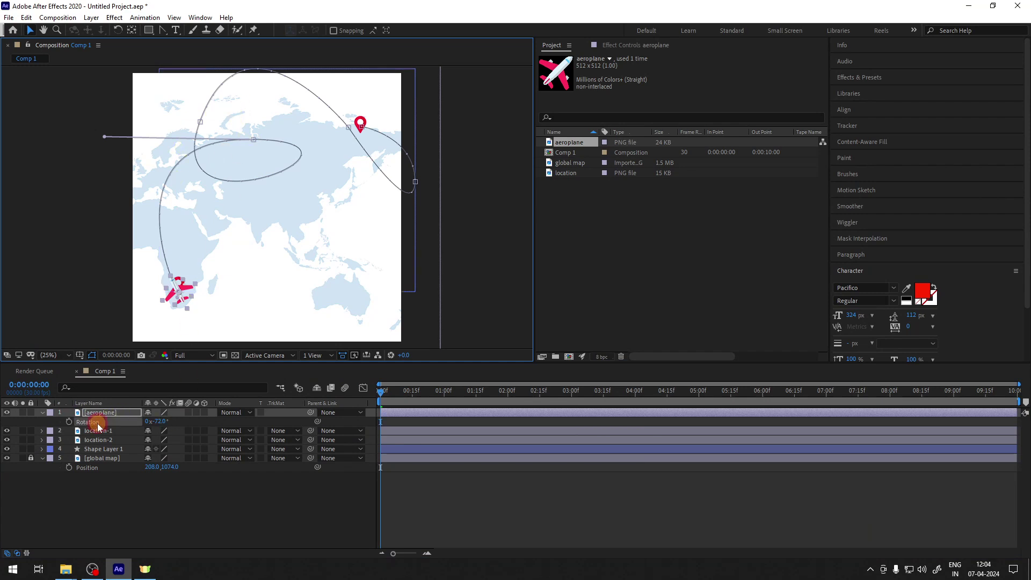
right_click(98, 423)
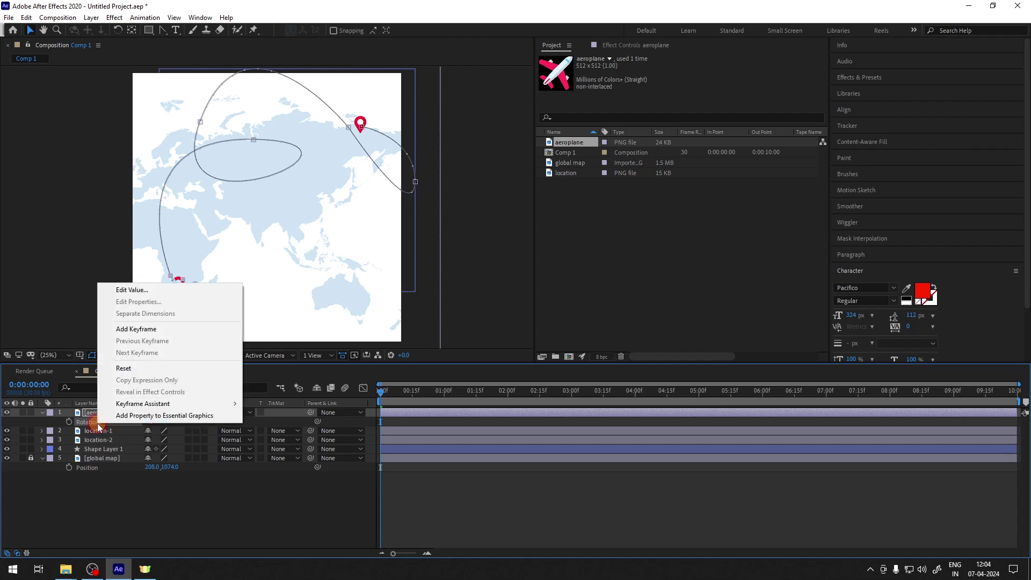
left_click(90, 412)
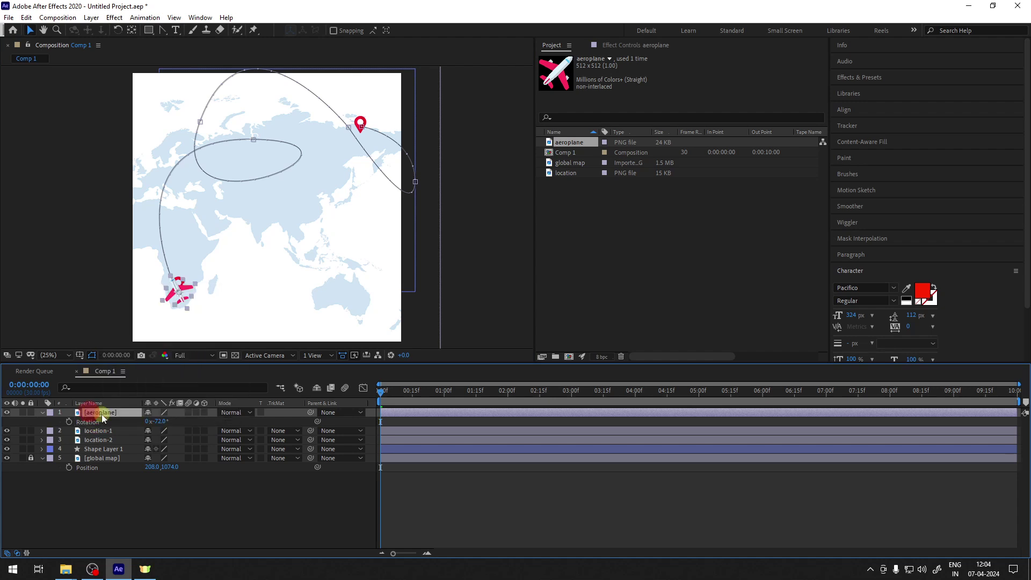
right_click(107, 414)
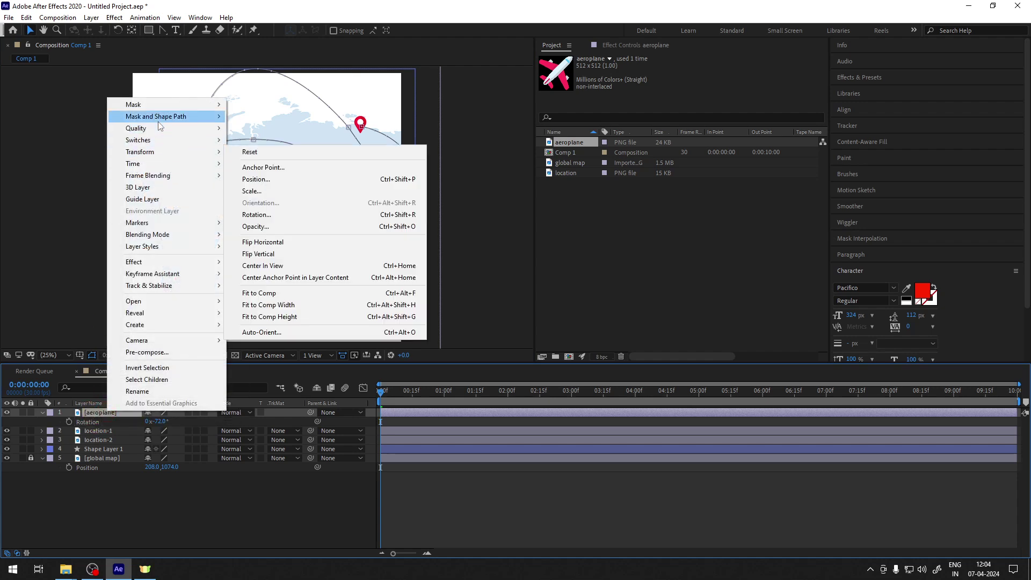
mouse_move(179, 154)
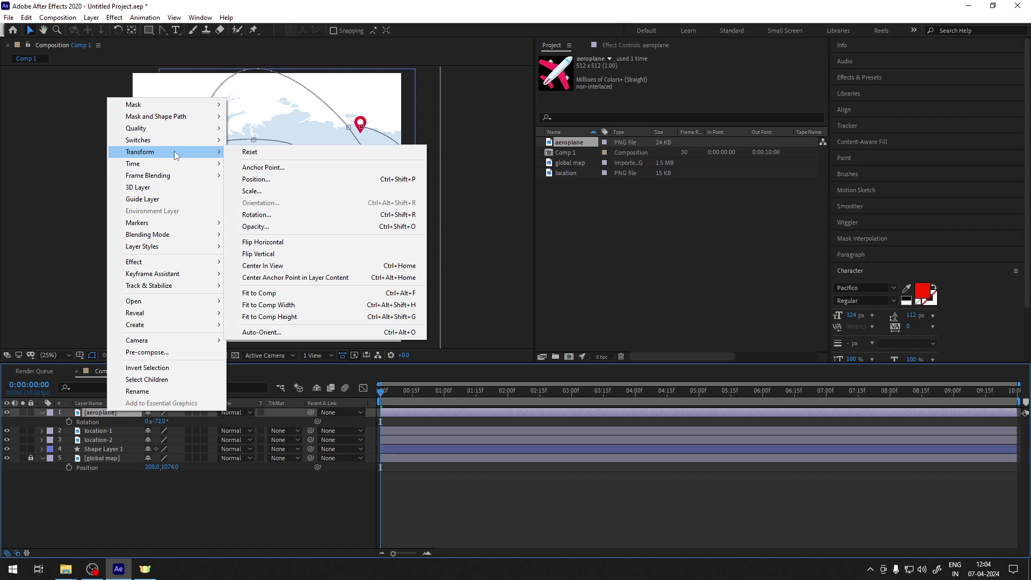
left_click(293, 332)
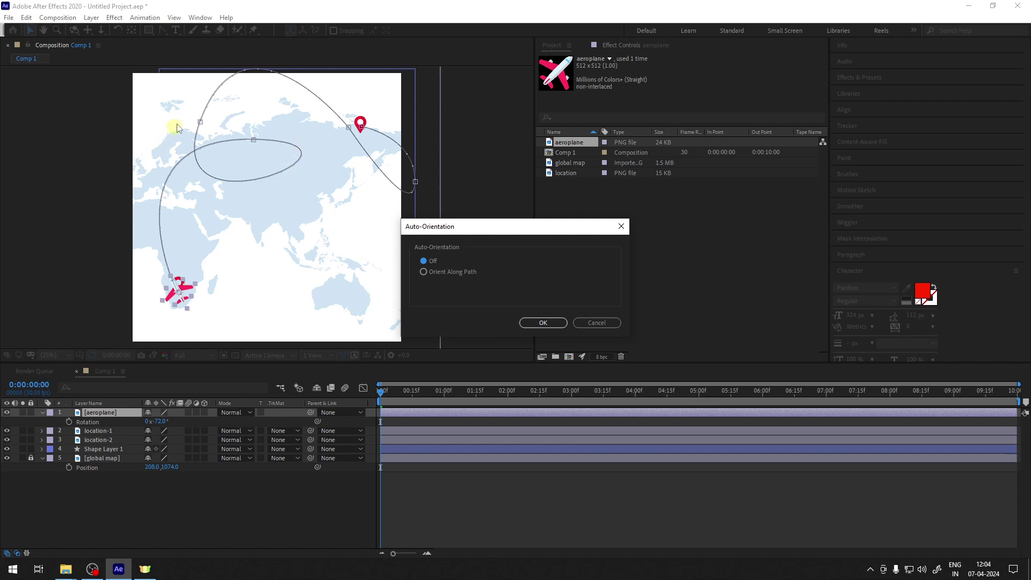
left_click(453, 273)
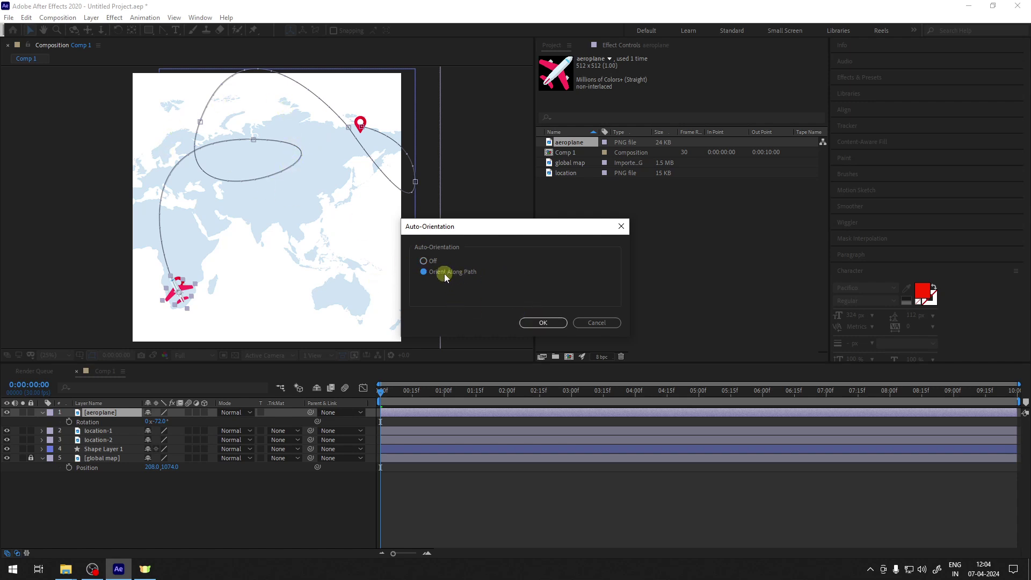
left_click(539, 323)
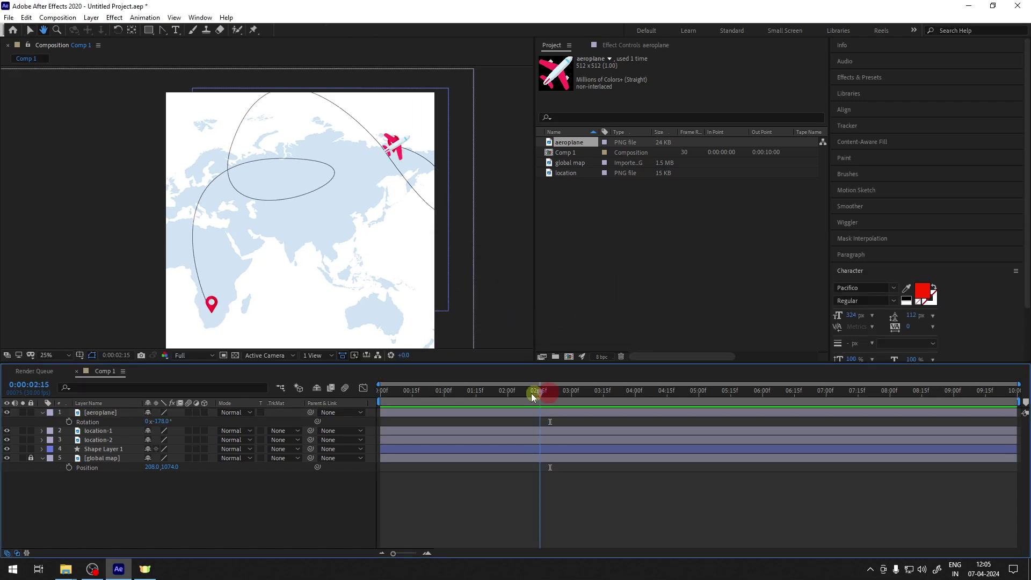
Move the current time to 0:00:02:25 and set the aeroplane's Rotation to -312°
left_click_drag(392, 395, 561, 390)
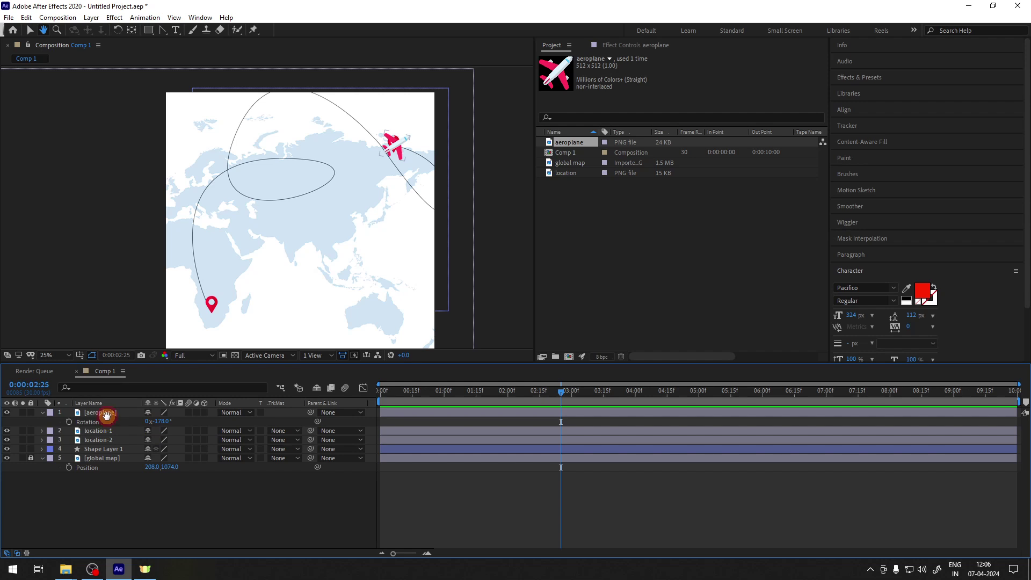
left_click(30, 30)
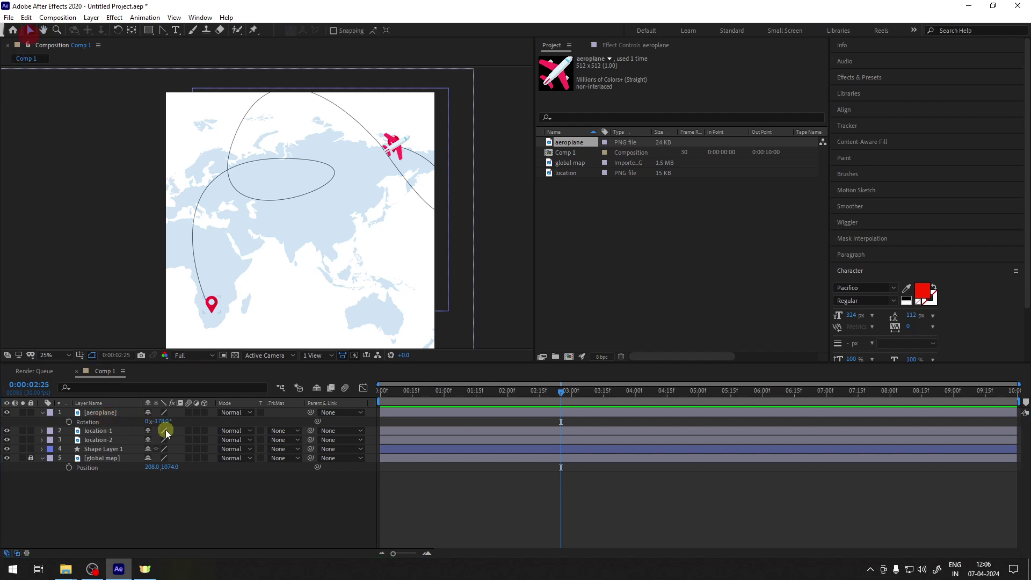
left_click_drag(169, 421, 118, 449)
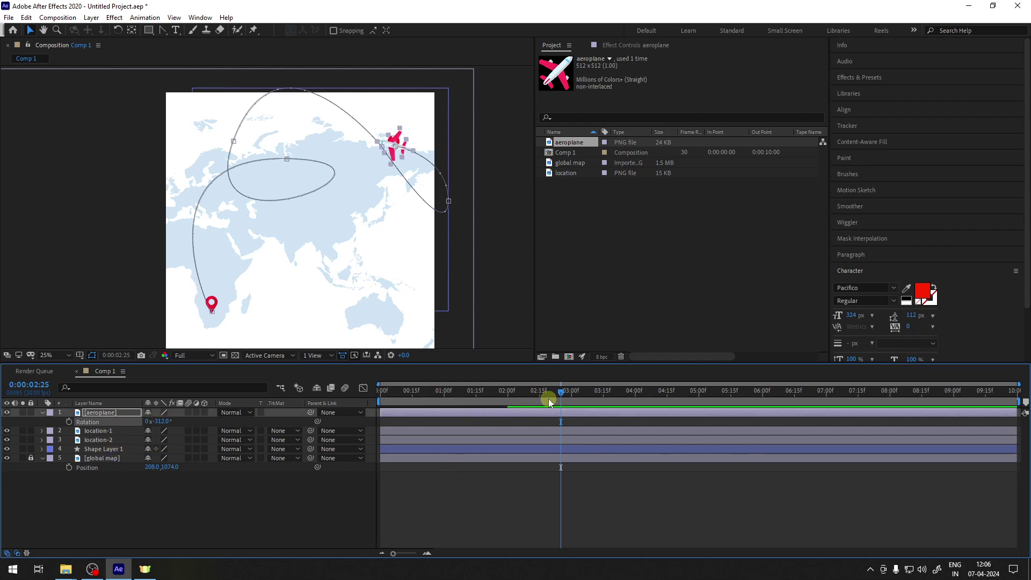
Play the animation from the first frame to check the aeroplane's orientation along the route
left_click_drag(549, 398, 294, 400)
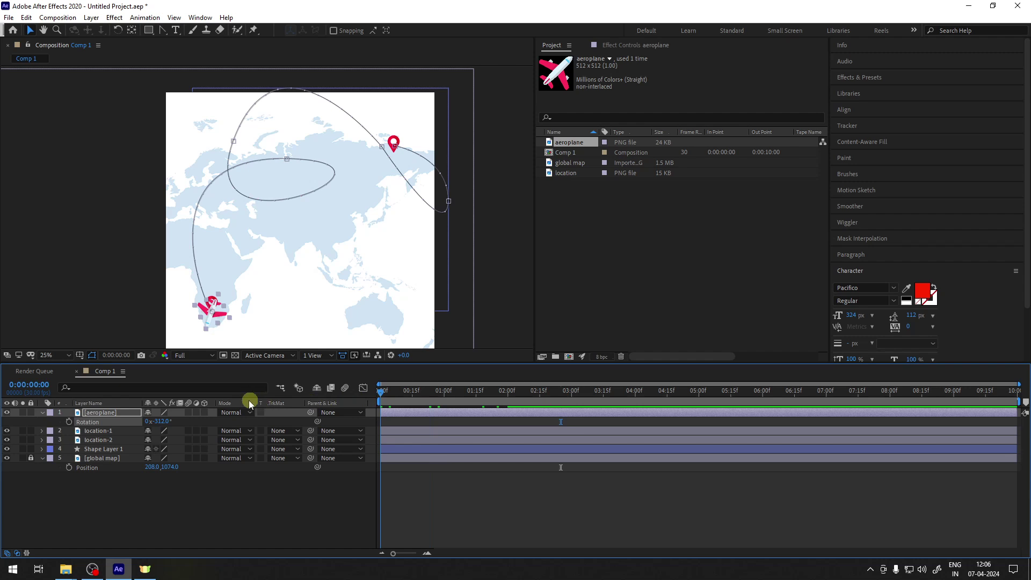
key("space")
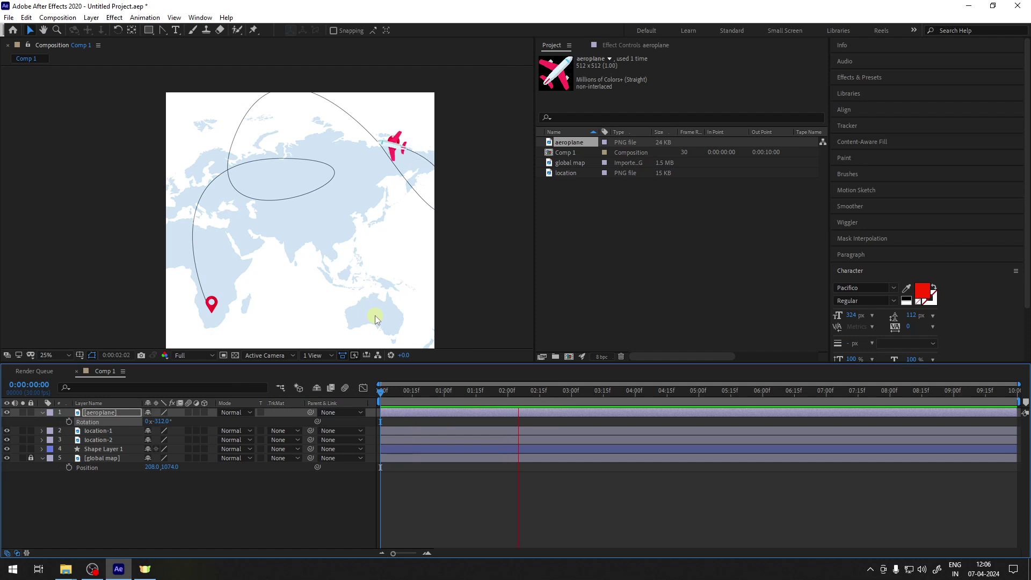
left_click(539, 391)
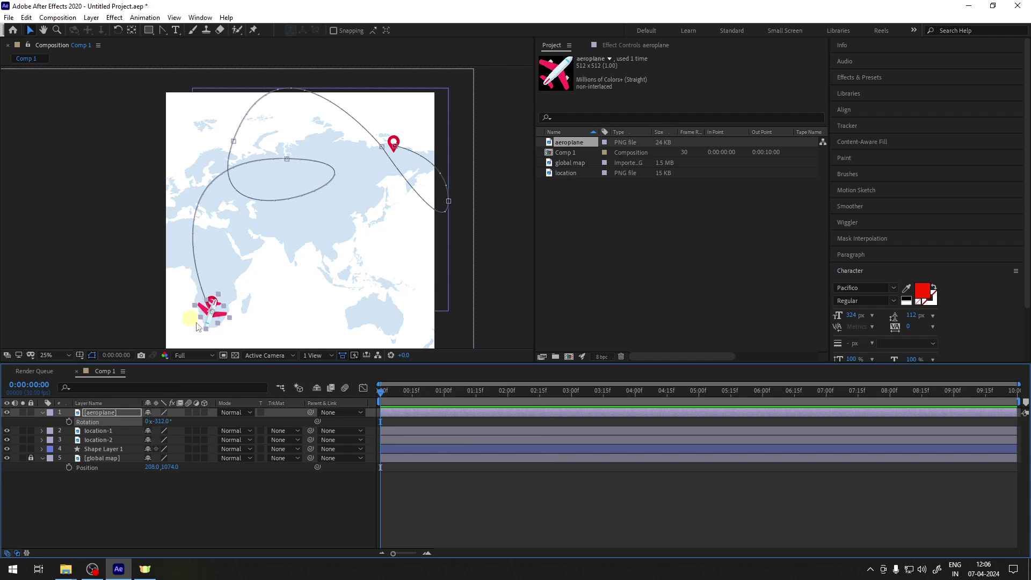
key("space")
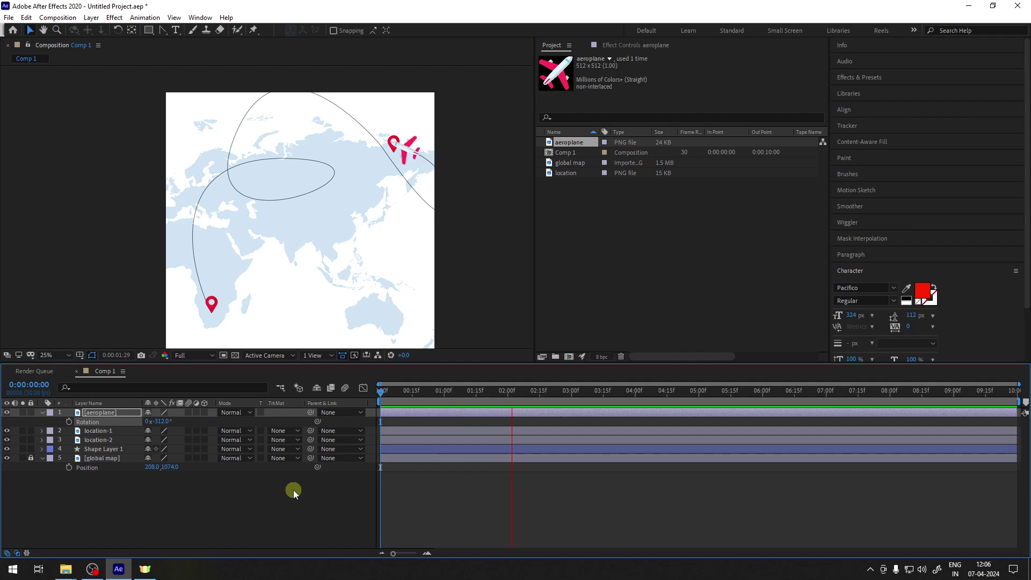
key("space")
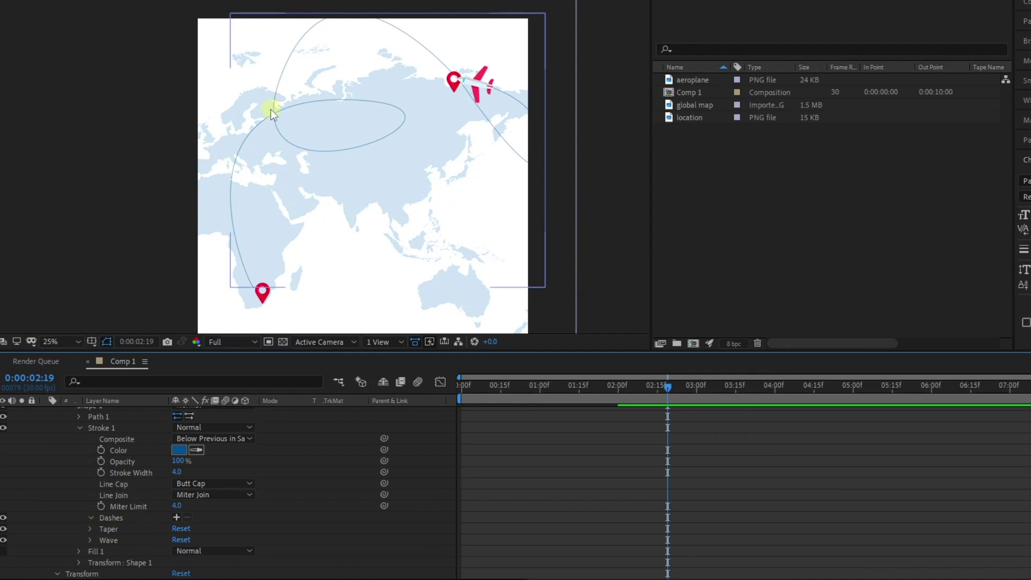
Add a dash to the route's Stroke 1, inspect the dashed line up close, and deselect the layer
scroll(271, 108, "up", 2)
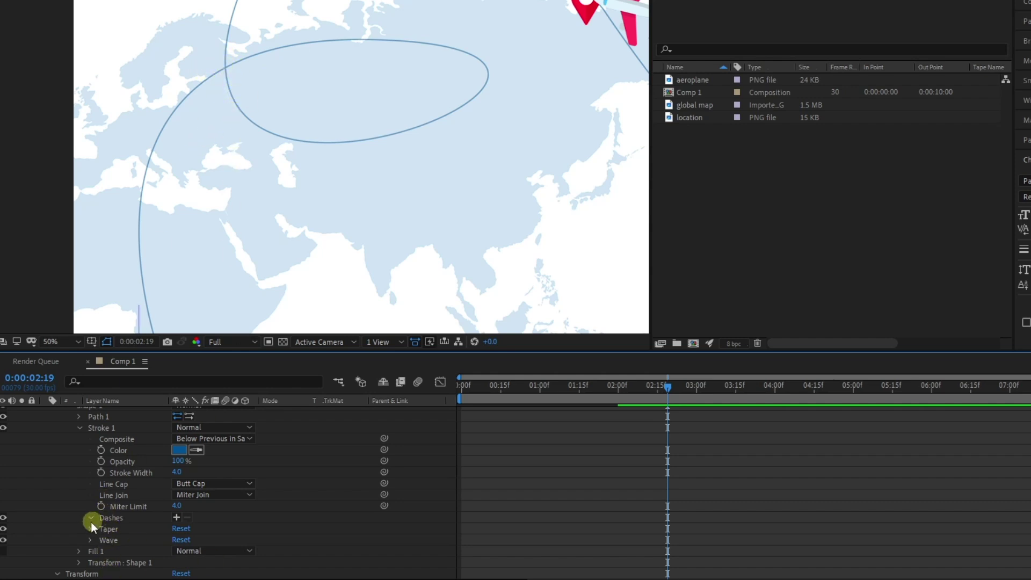
scroll(80, 488, "up", 3)
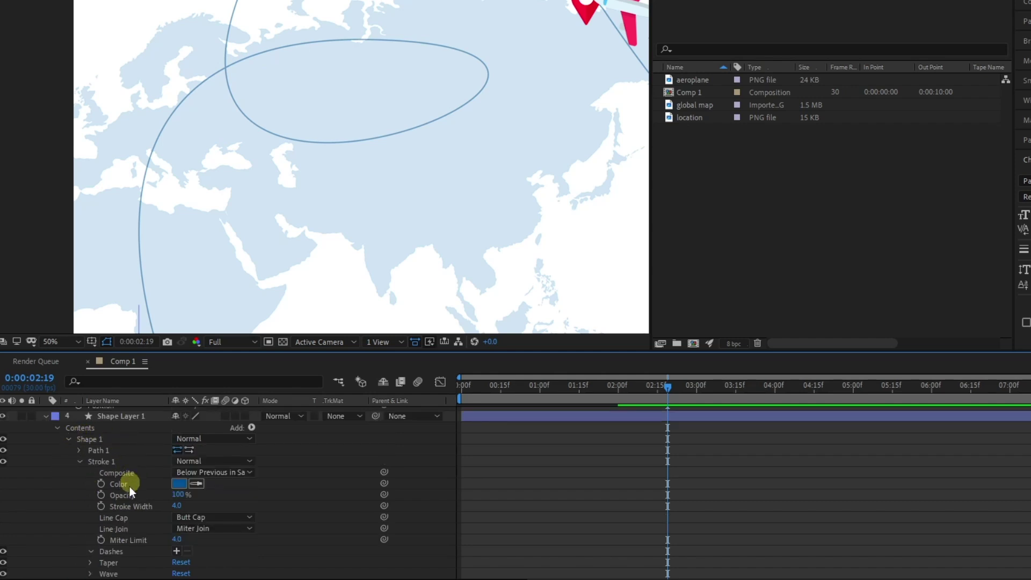
scroll(108, 550, "down", 3)
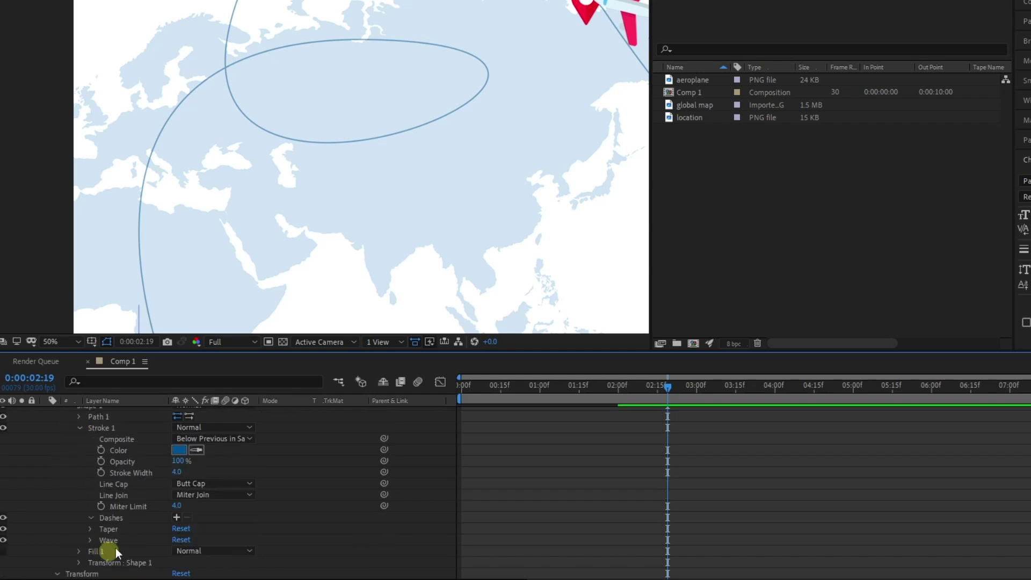
left_click(177, 518)
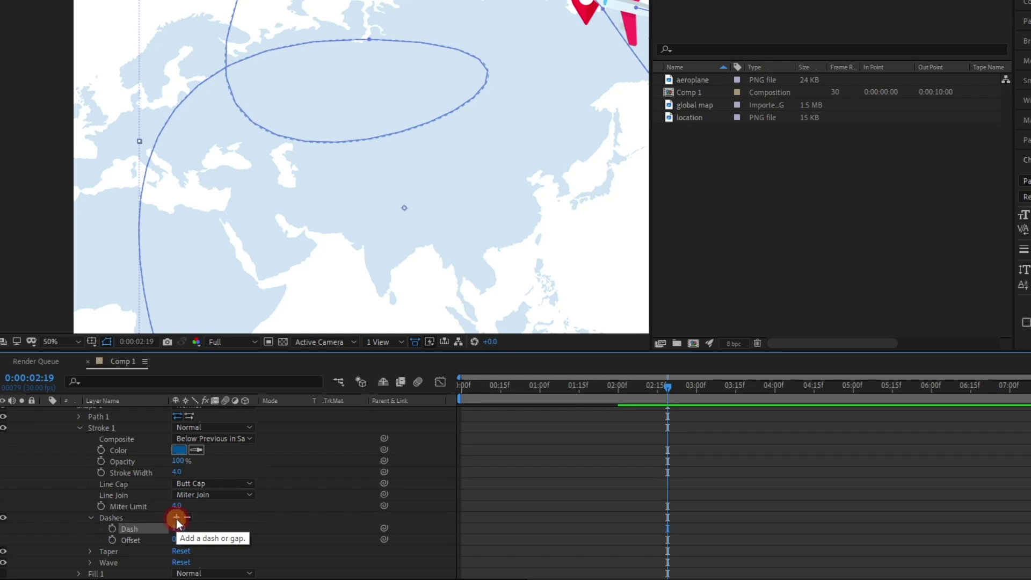
key("period")
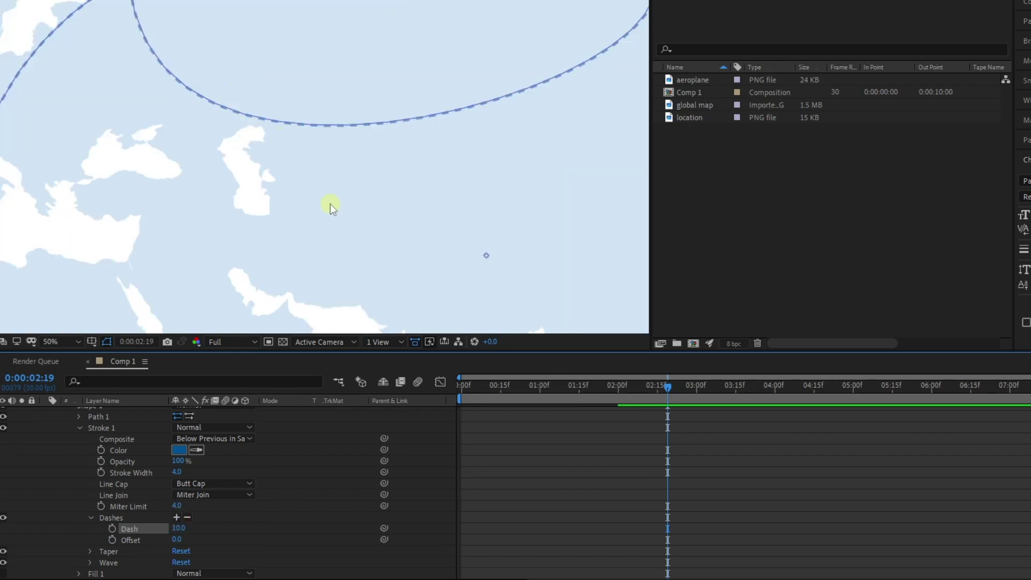
key("comma")
key("comma")
left_click(124, 224)
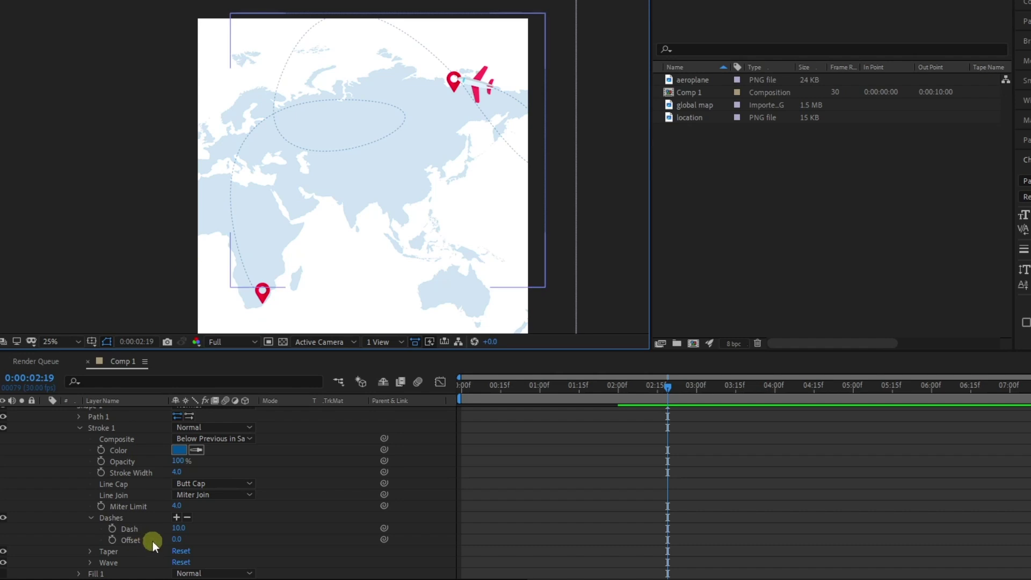
Set the Dash value of the route's stroke to 20 and deselect the shape layer
left_click_drag(182, 533, 180, 527)
left_click(76, 230)
left_click_drag(179, 527, 207, 526)
left_click(98, 214)
left_click(110, 221)
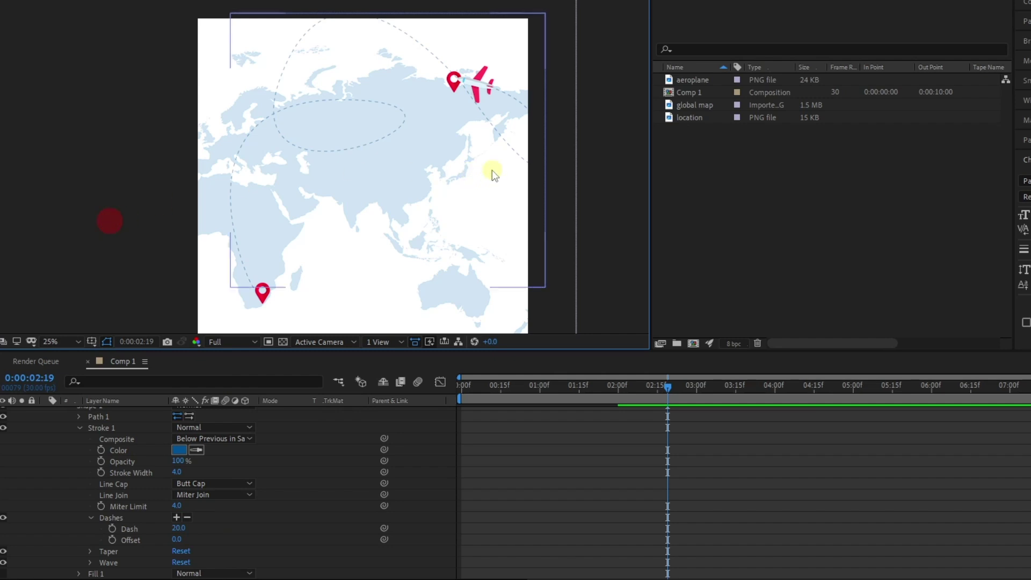
Play the finished animation from the first frame with the dashed route, and return the current time to the start
left_click_drag(669, 390, 363, 392)
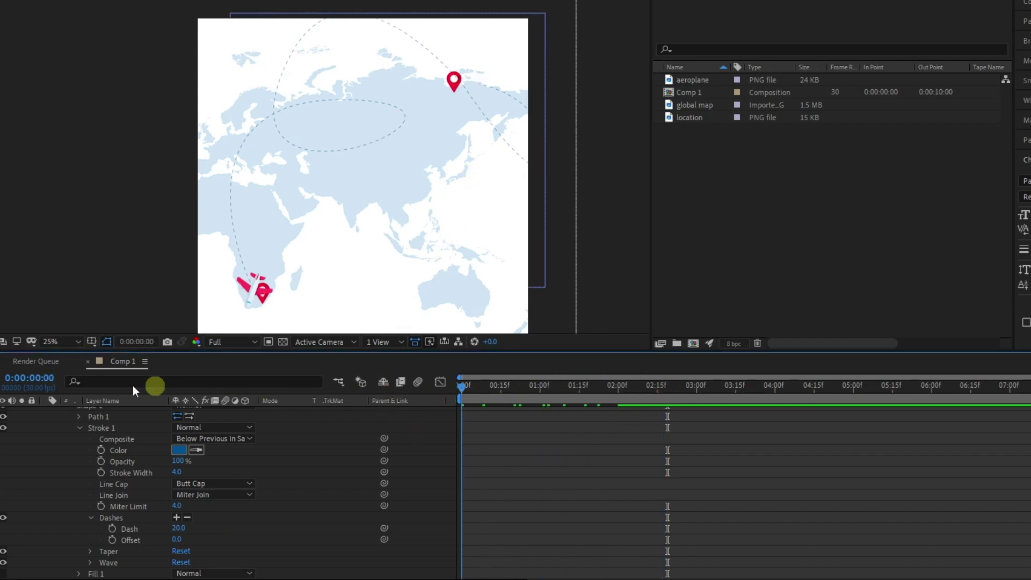
left_click(90, 199)
key("space")
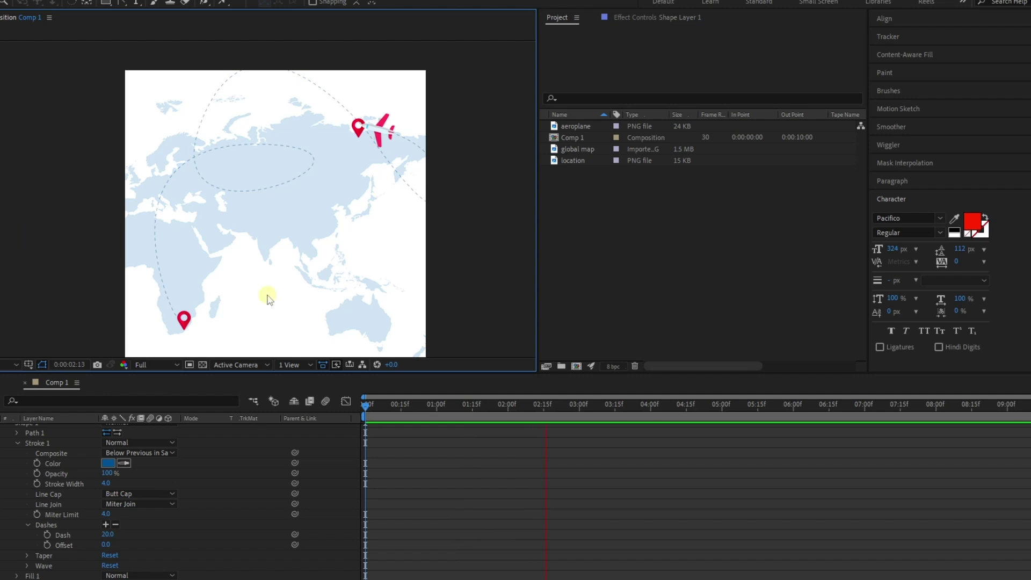
key("space")
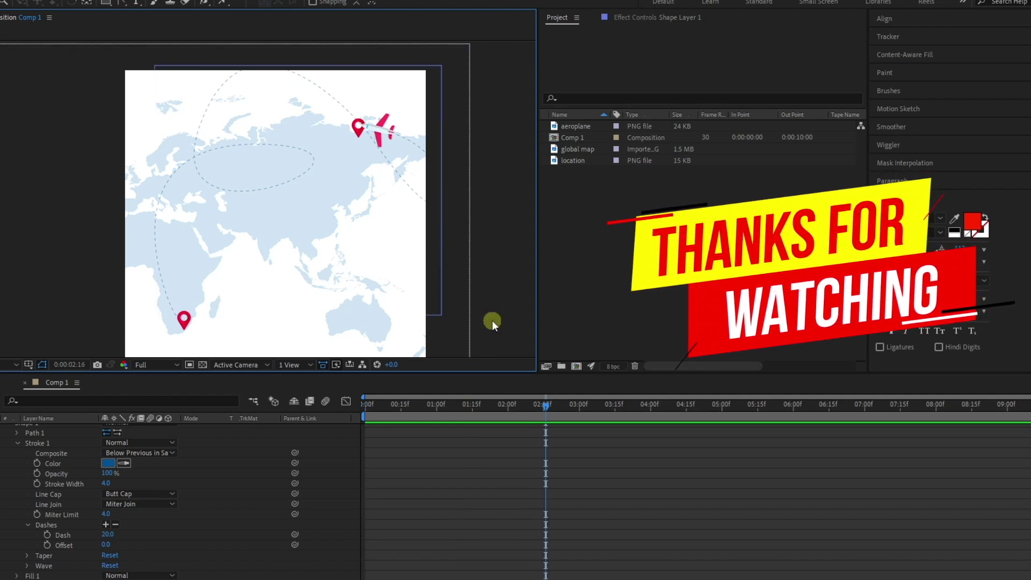
left_click_drag(544, 411, 250, 411)
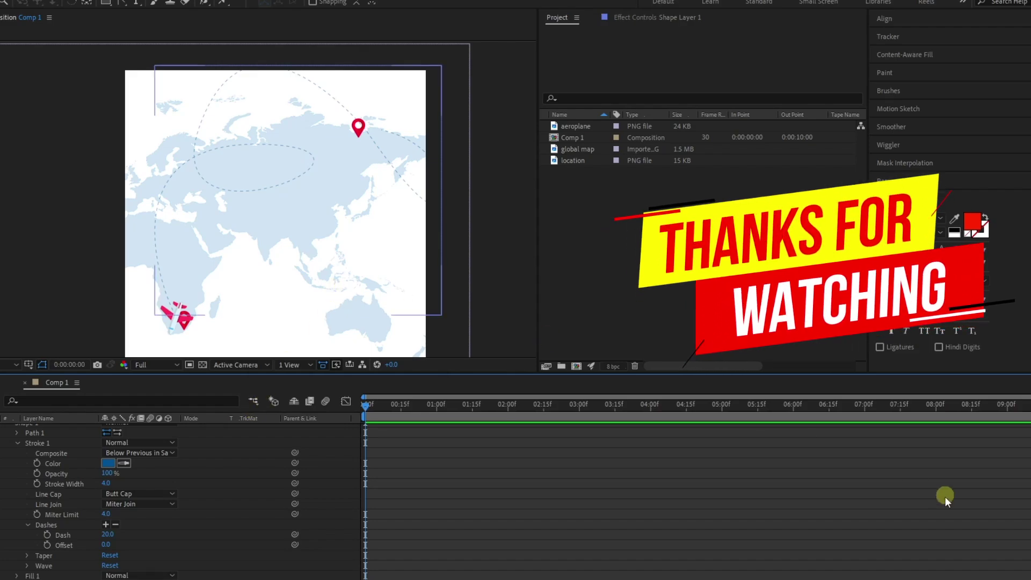